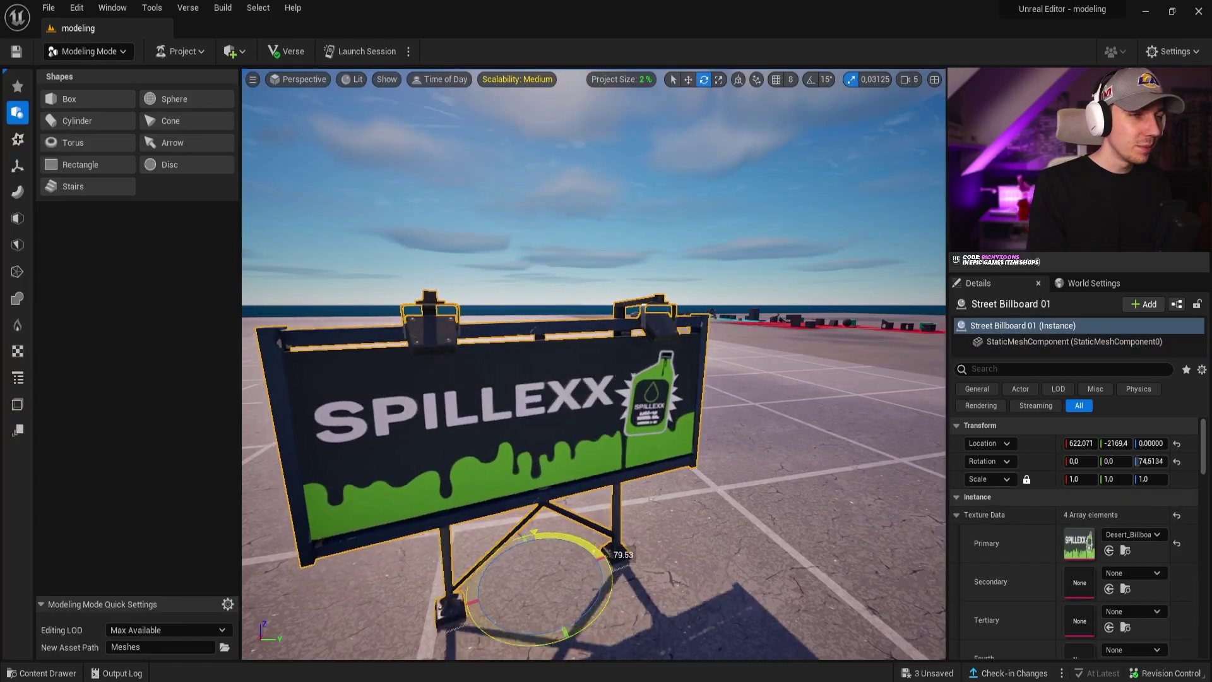
Set the billboard's Primary texture data to NewDataAsset so the sign shows CALL JONESY.
drag(597, 554, 606, 572)
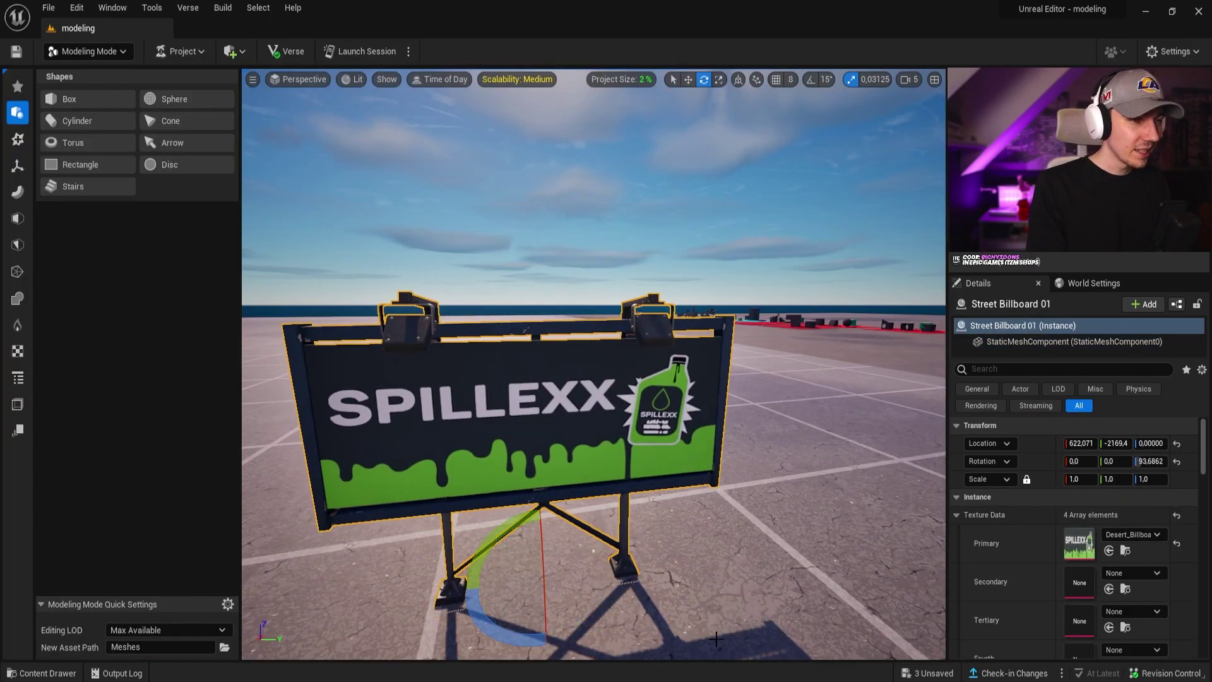
click(1127, 535)
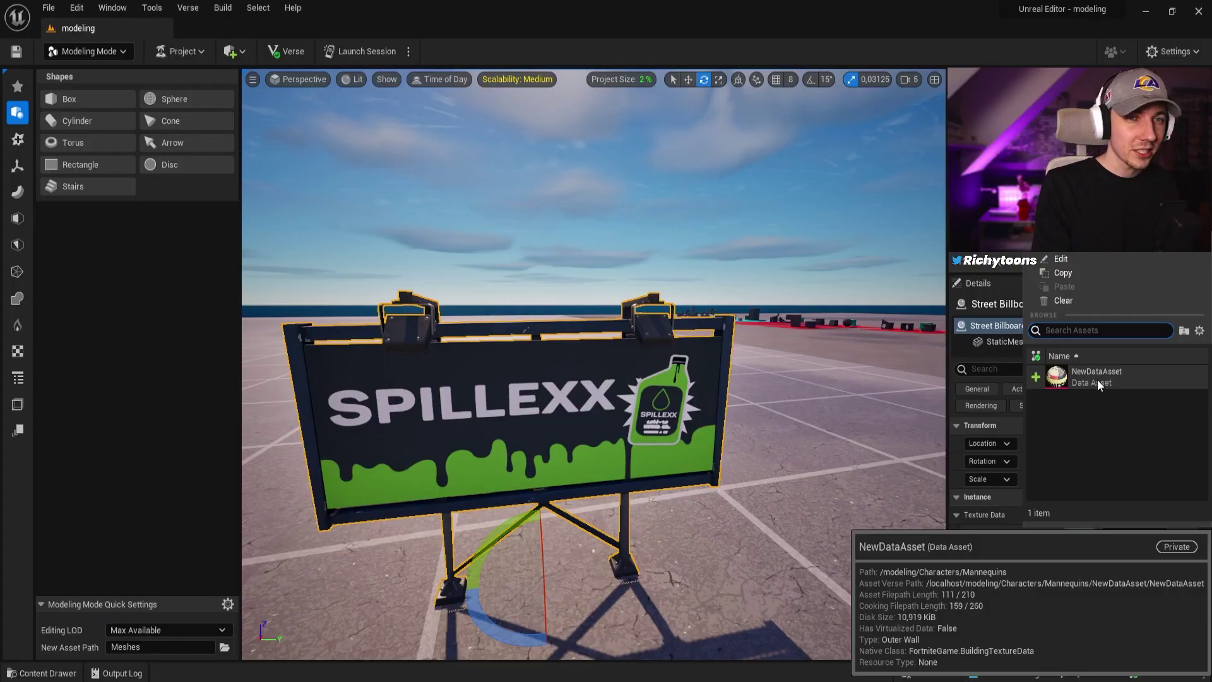
click(1096, 376)
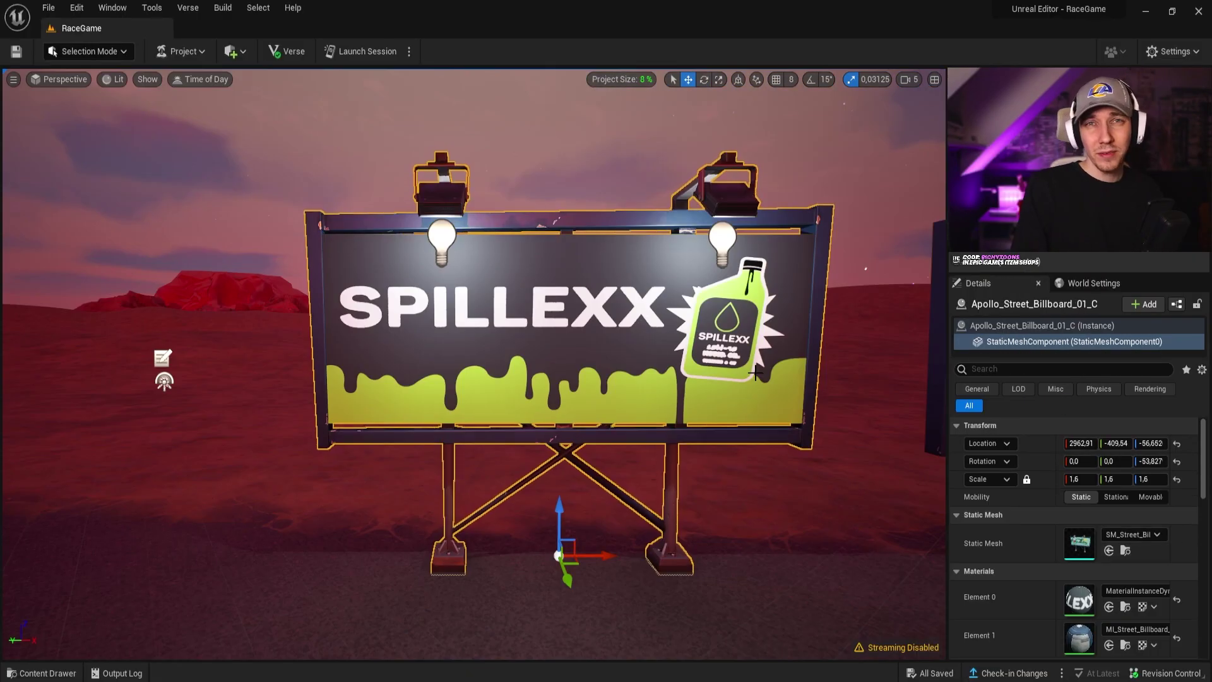
key(Escape)
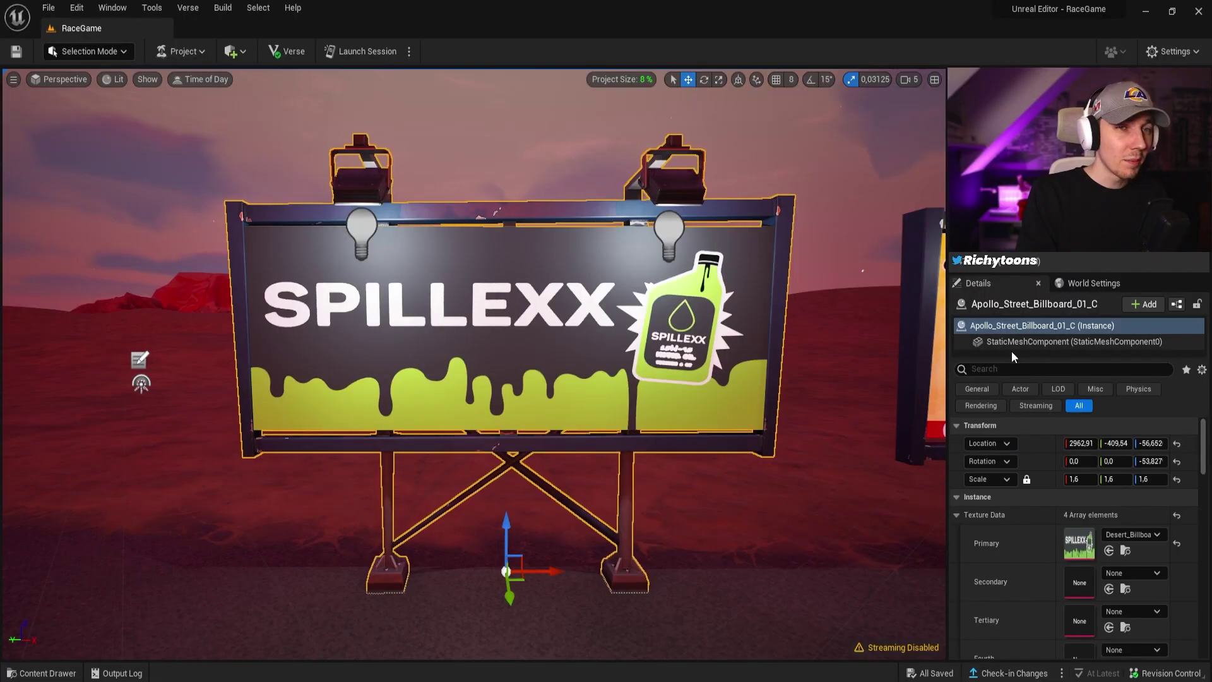
click(1035, 342)
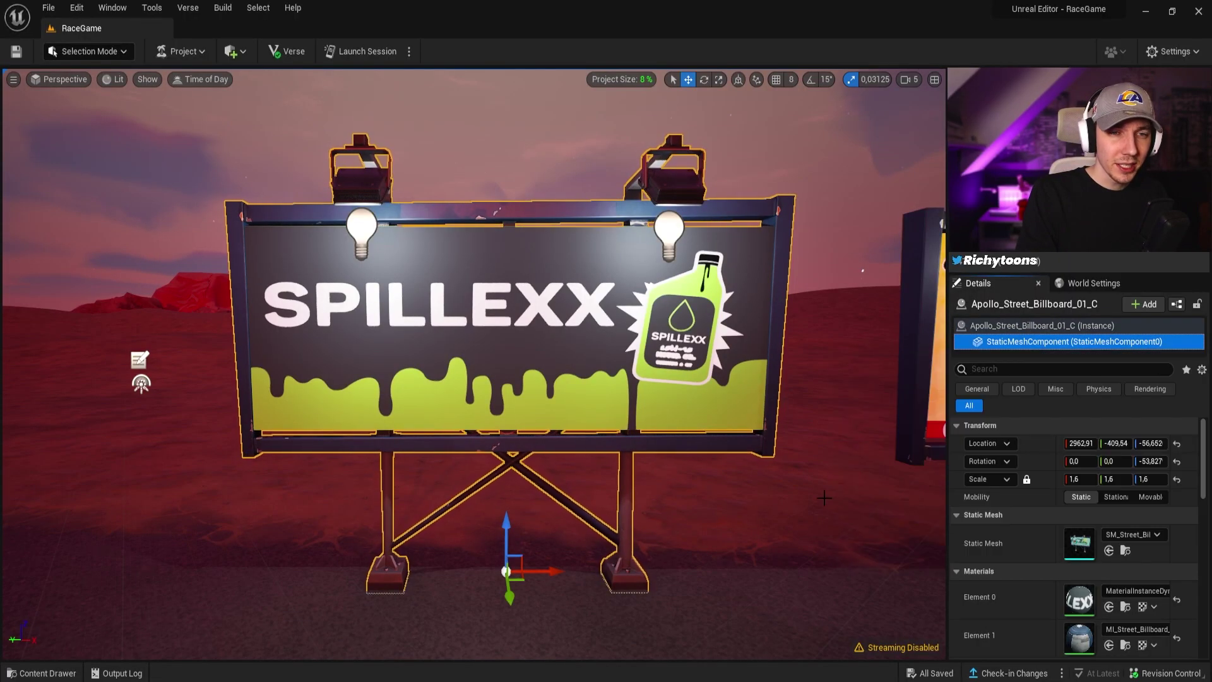
scroll(1083, 550, down, 3)
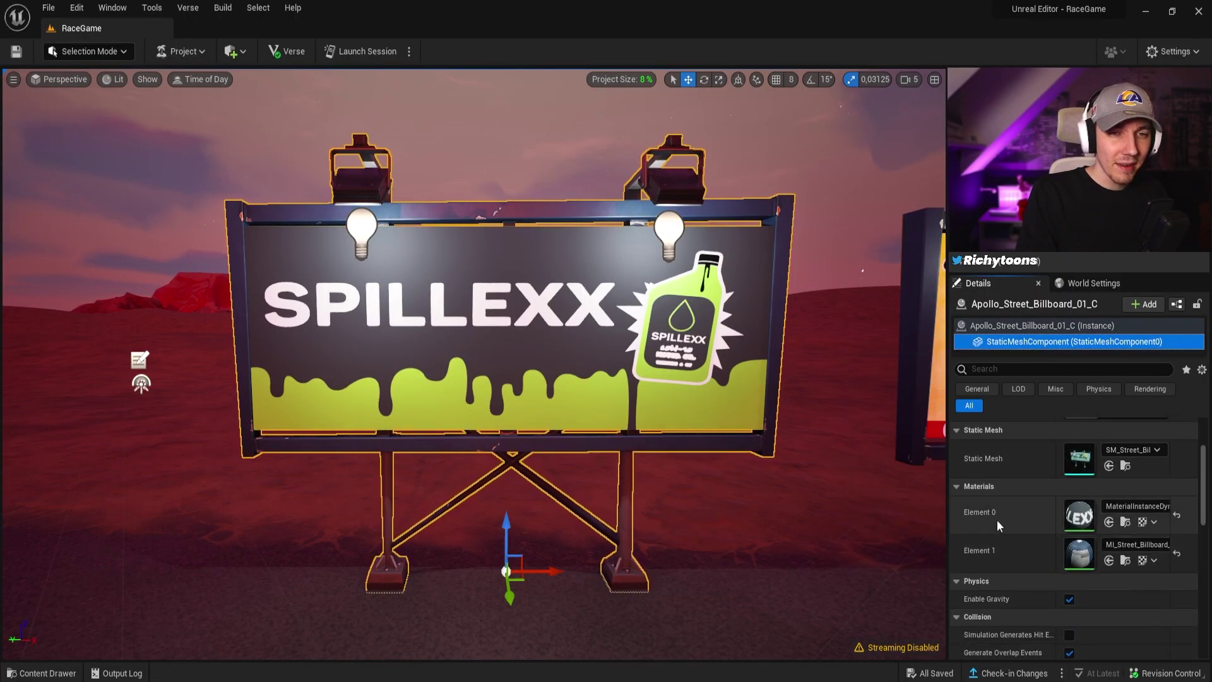
click(1123, 510)
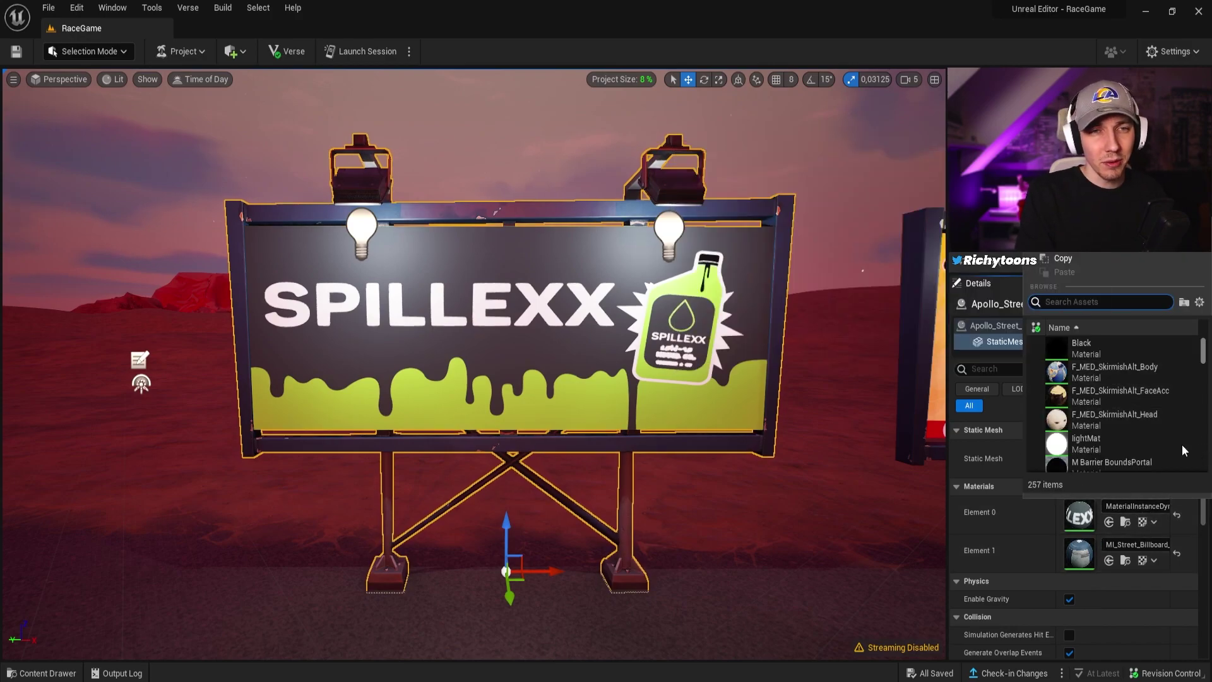
click(1122, 393)
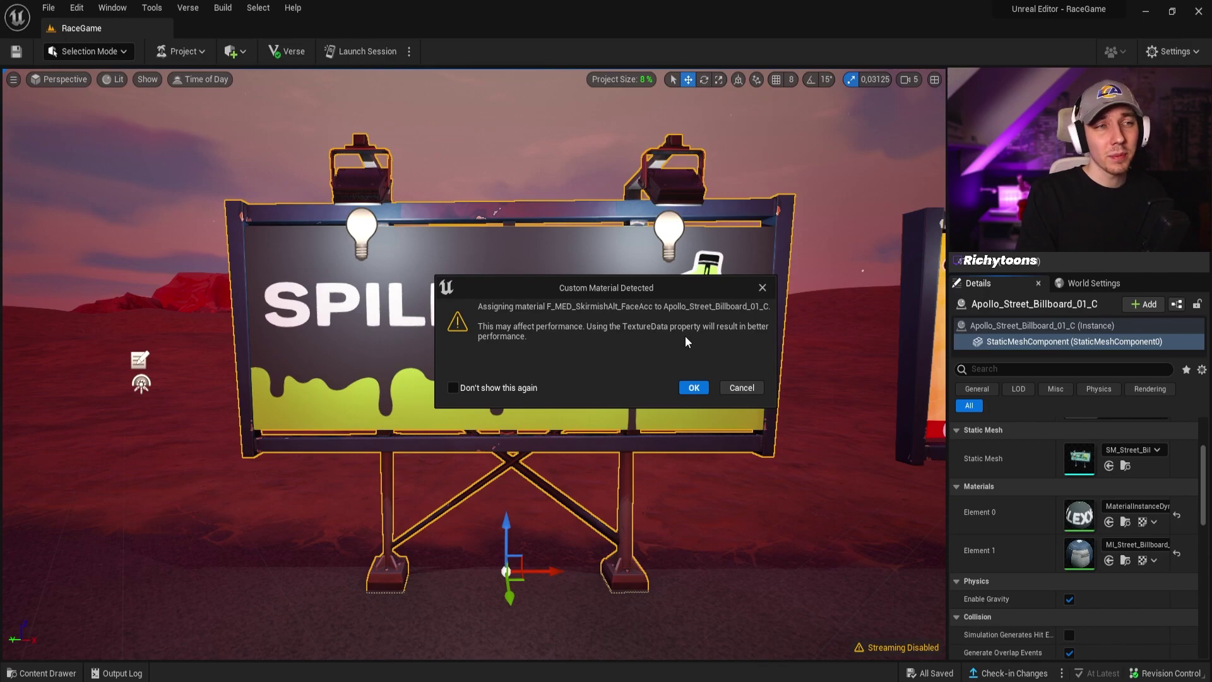
click(740, 387)
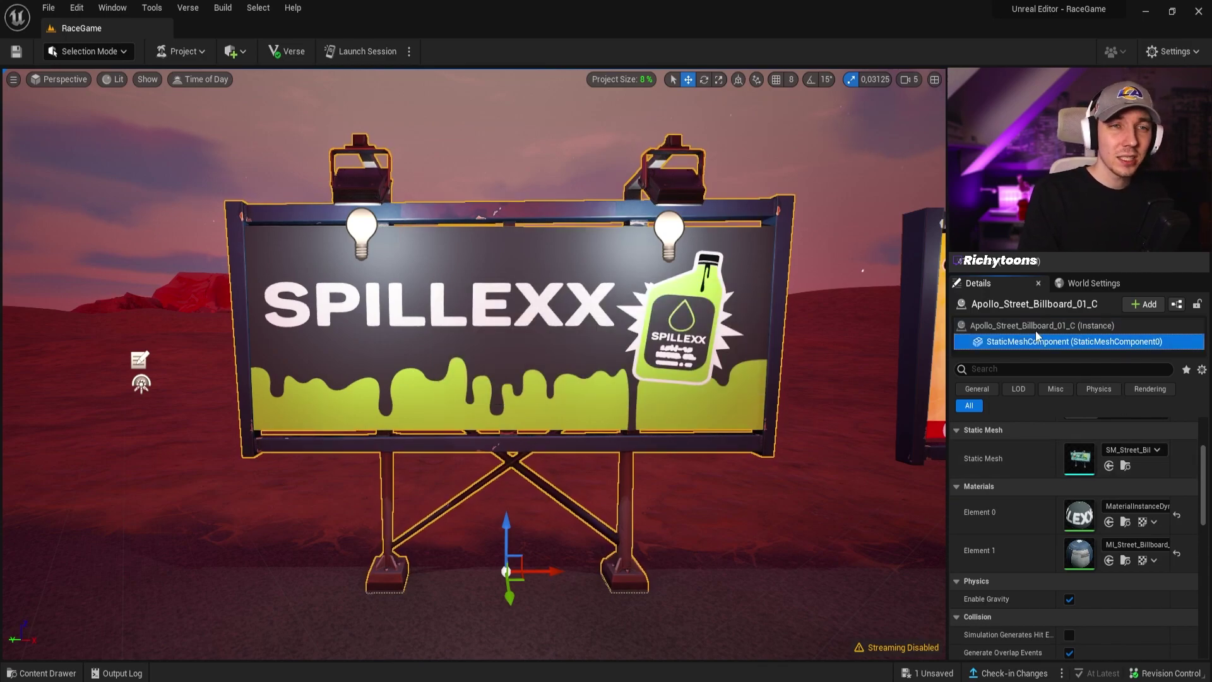
click(1035, 328)
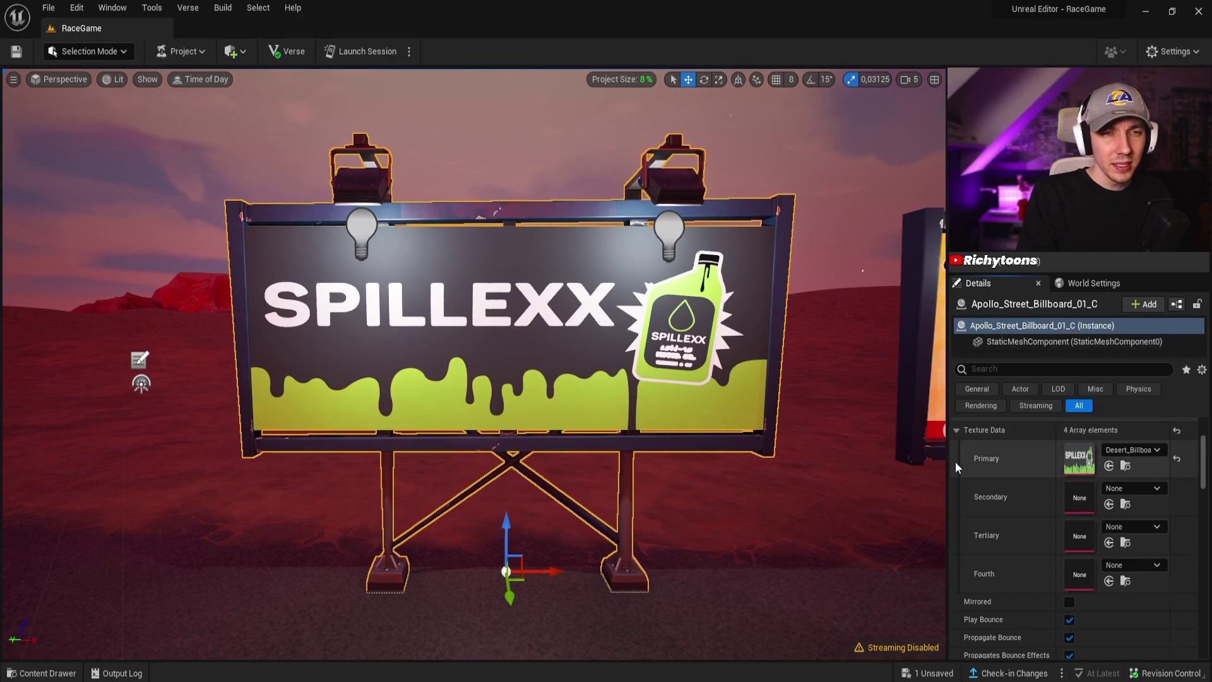
Preview Billboard as the Primary texture data, then reset Primary back to None.
click(1130, 449)
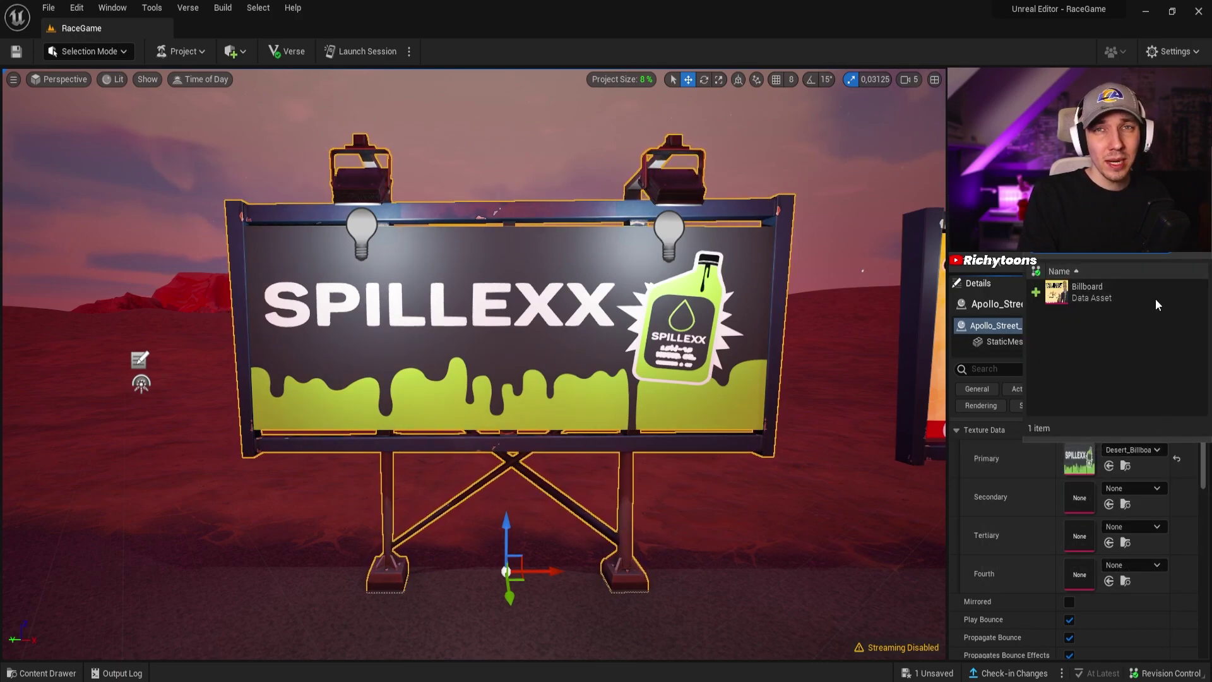
mouse_move(1098, 294)
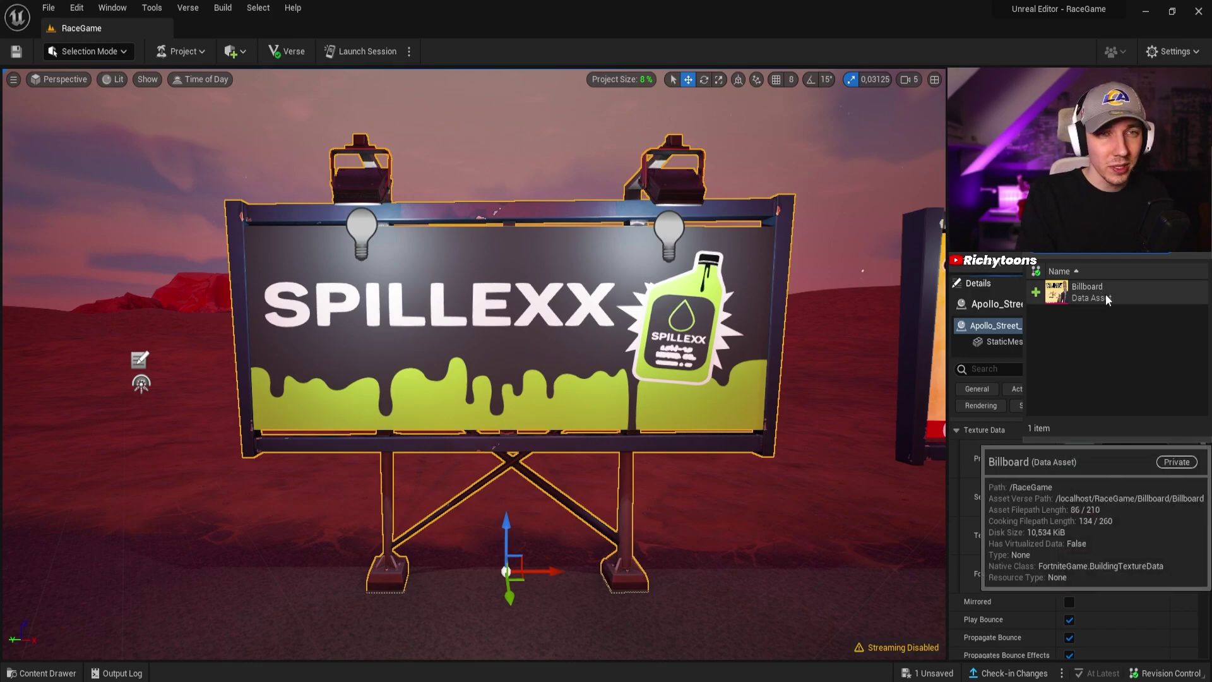
click(1086, 286)
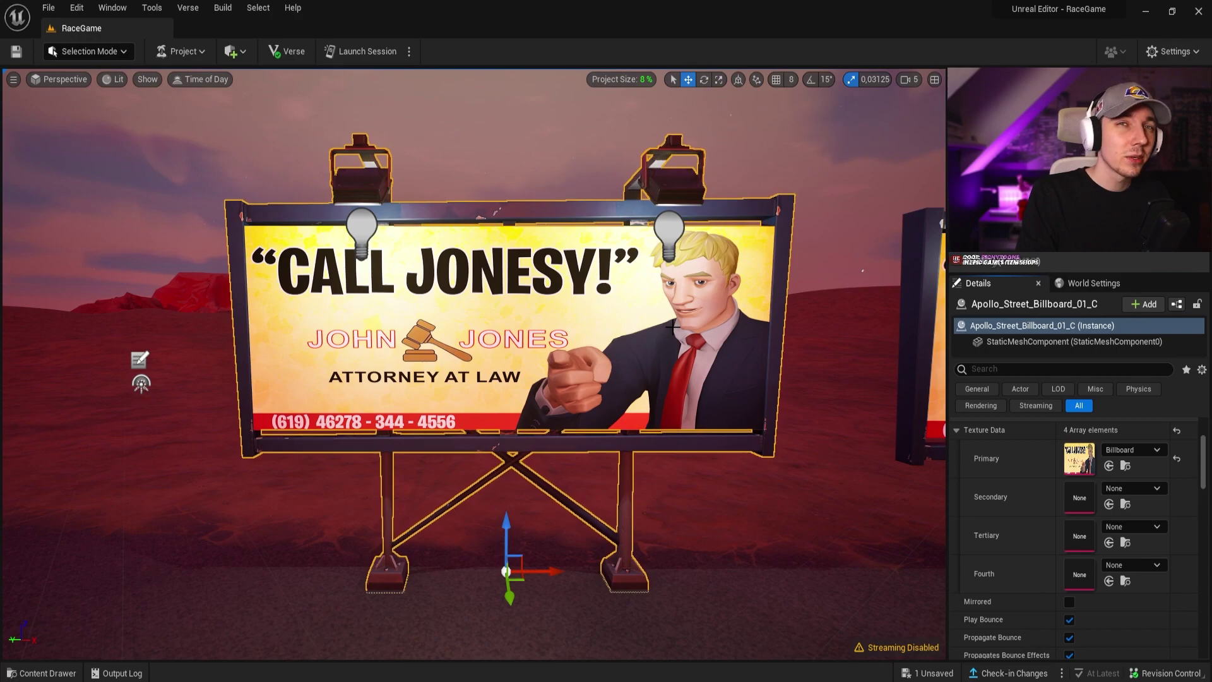
click(1177, 459)
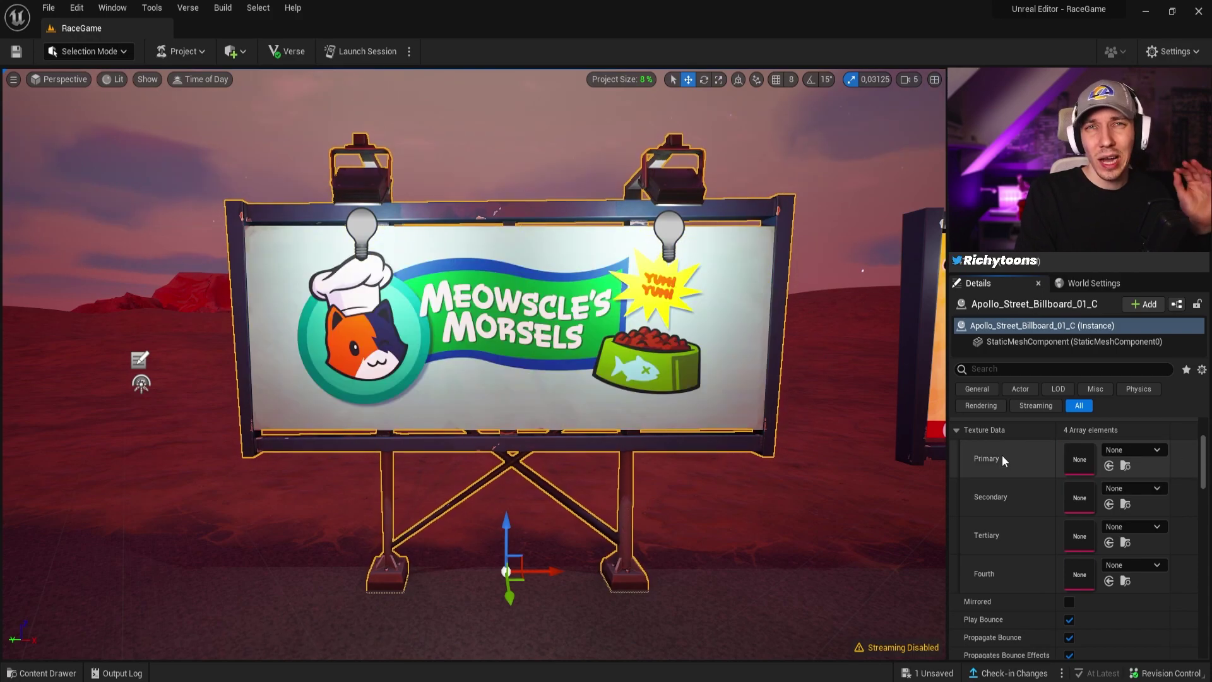
Create a BuildingTextureData data asset named Custom in NewFolder via Miscellaneous > Data Asset.
key(ctrl+space)
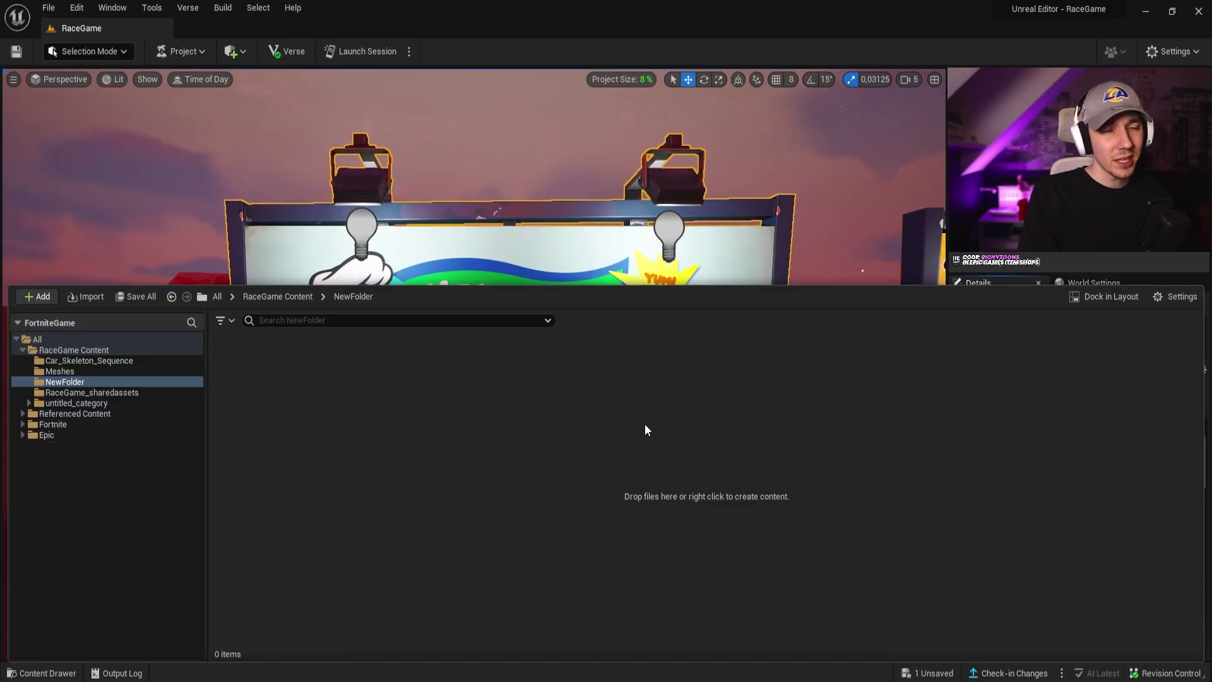
right_click(645, 423)
mouse_move(672, 399)
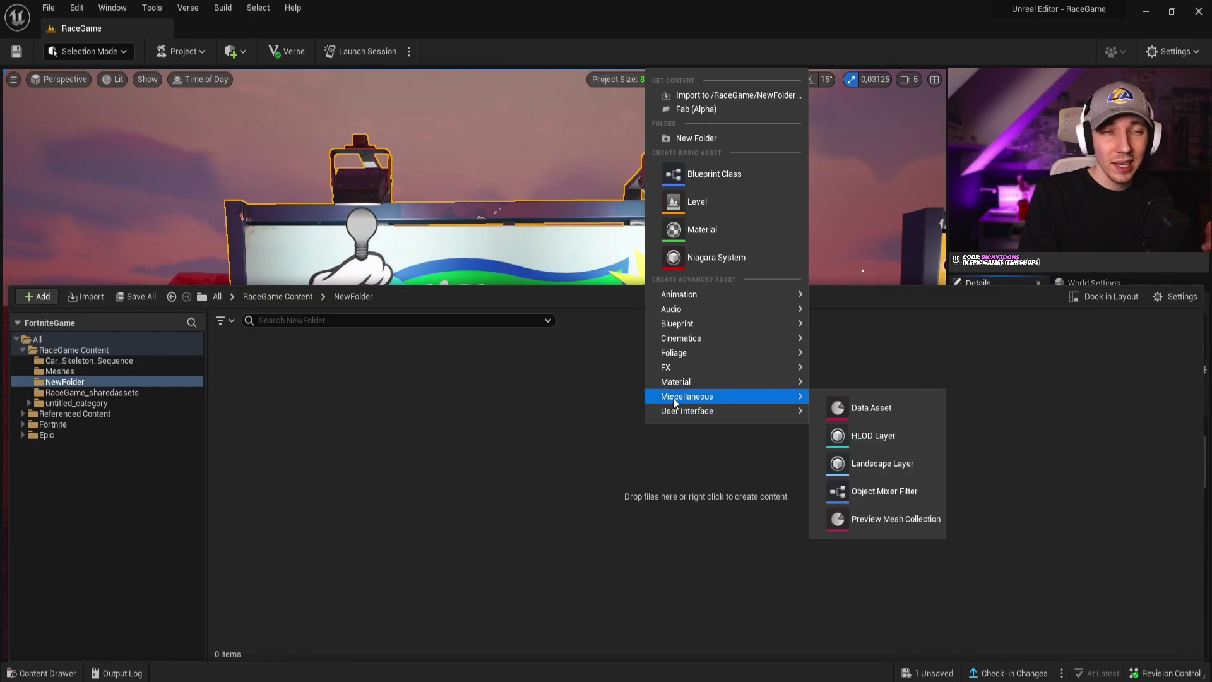
click(895, 409)
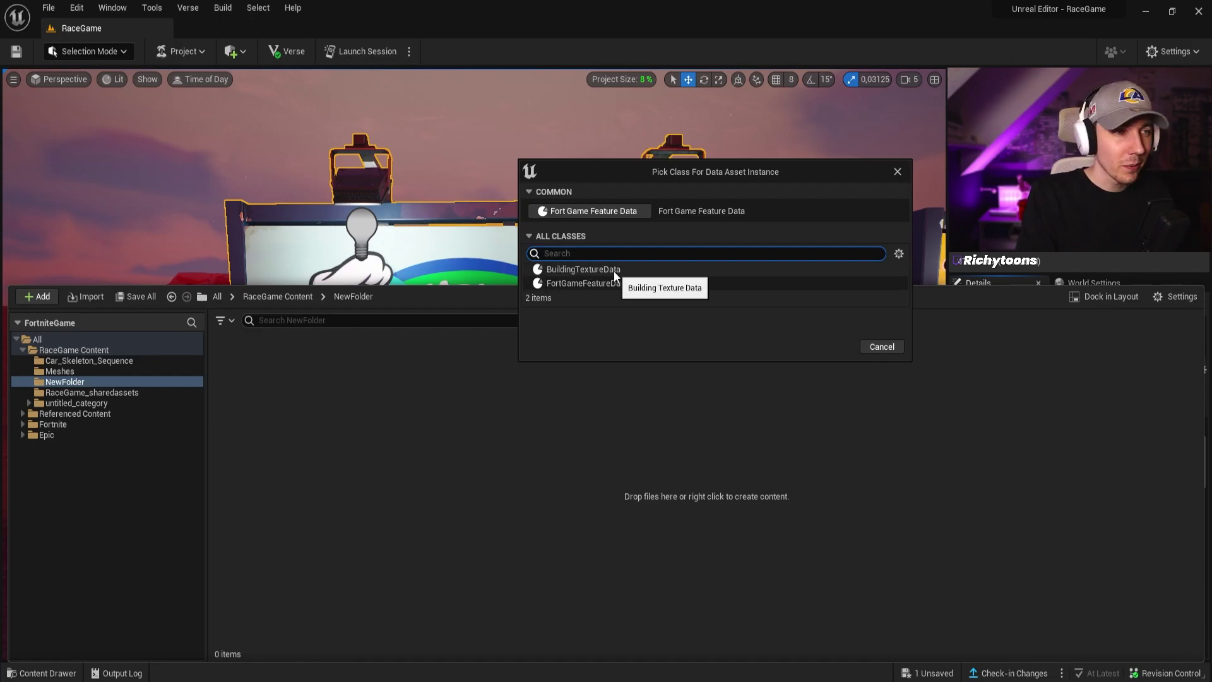
click(614, 271)
click(830, 346)
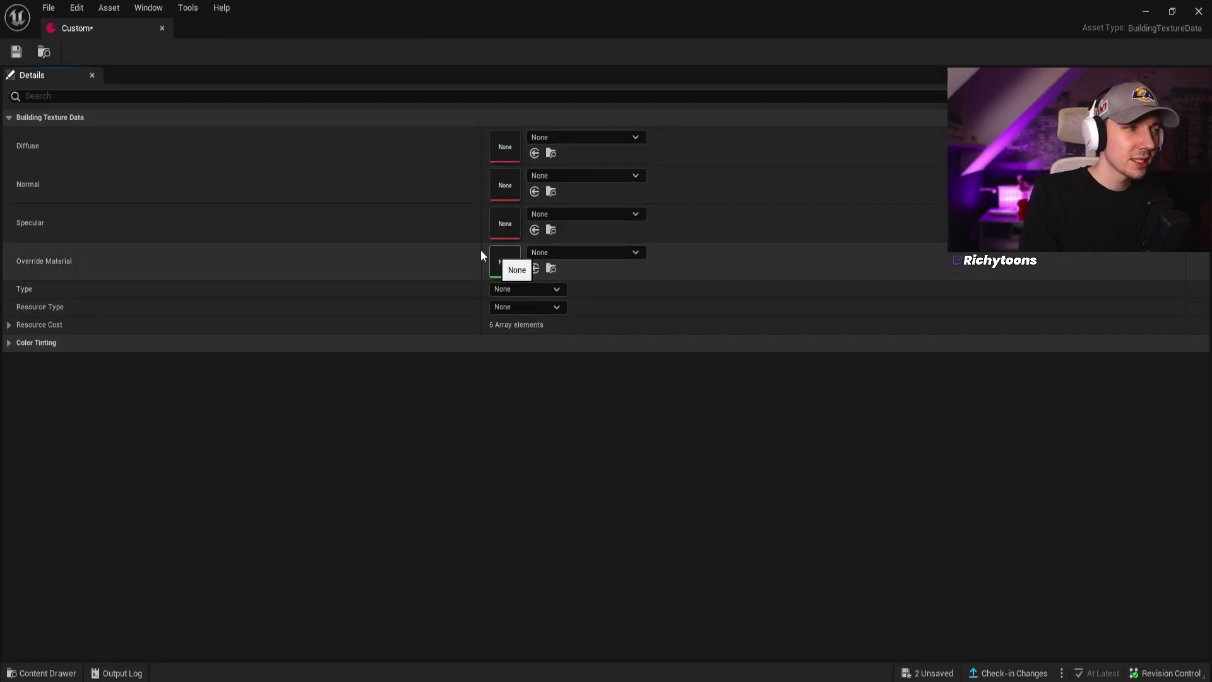
Set Custom's Diffuse, Normal and Specular to T_AmberForestTown_Ceiling_B_D, _B_N and _B_S.
click(580, 253)
scroll(613, 487, down, 5)
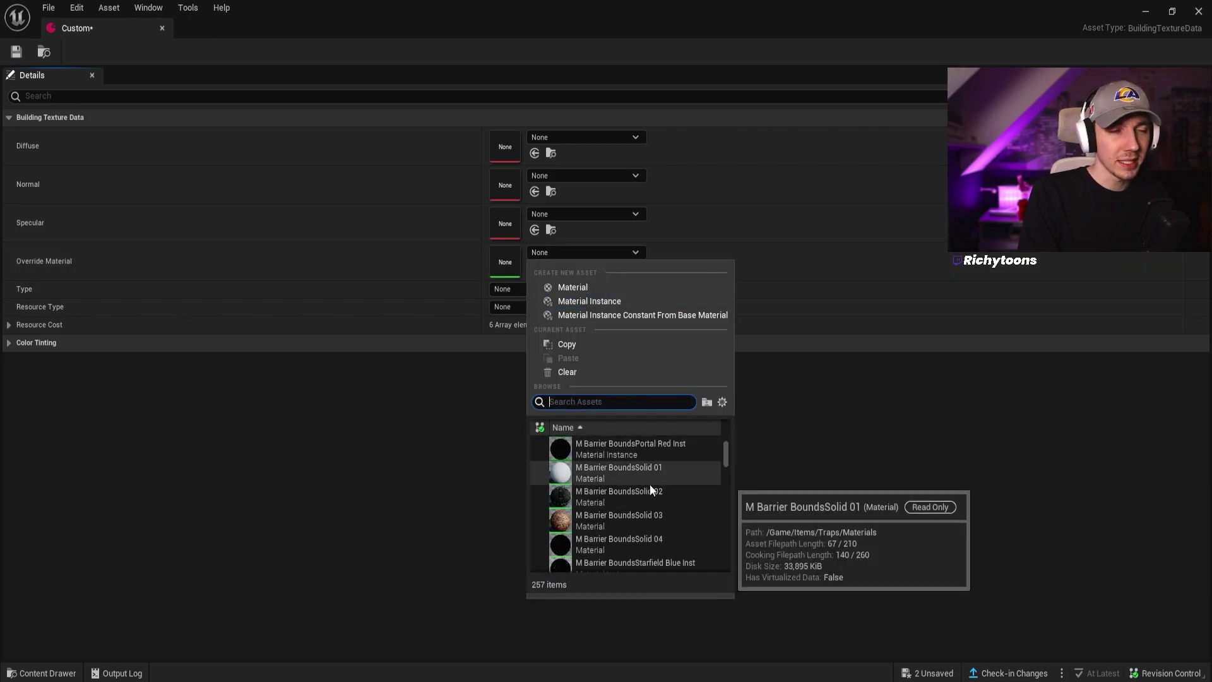
click(803, 463)
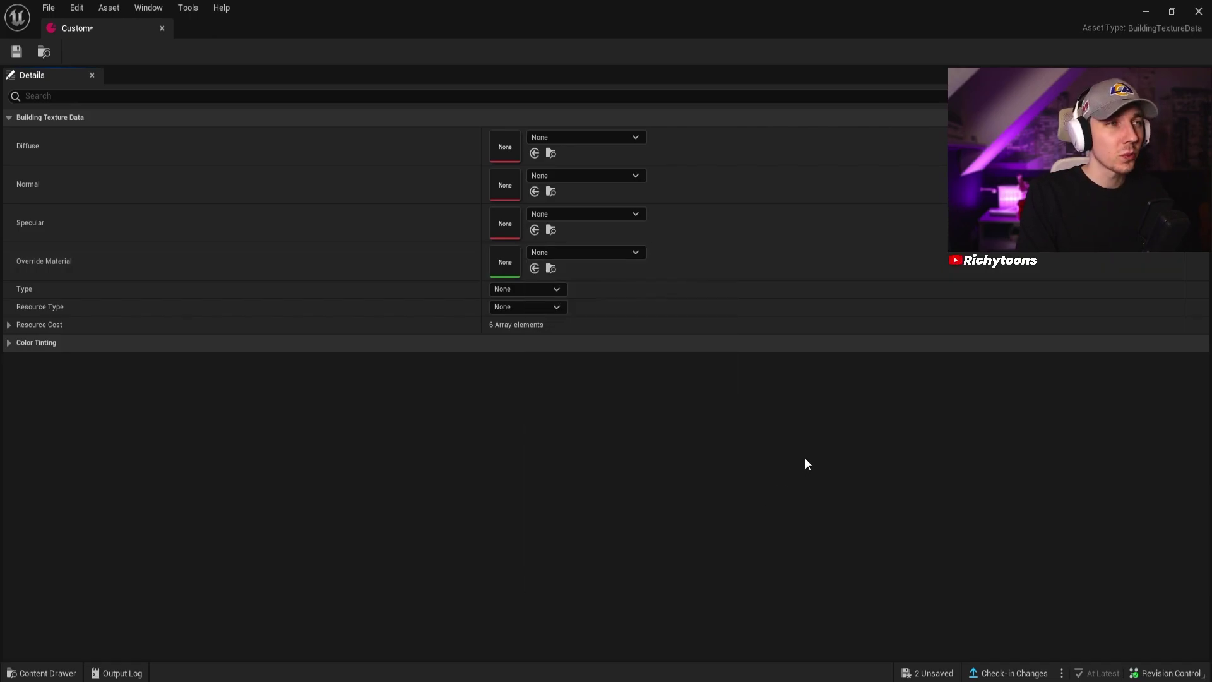
click(573, 136)
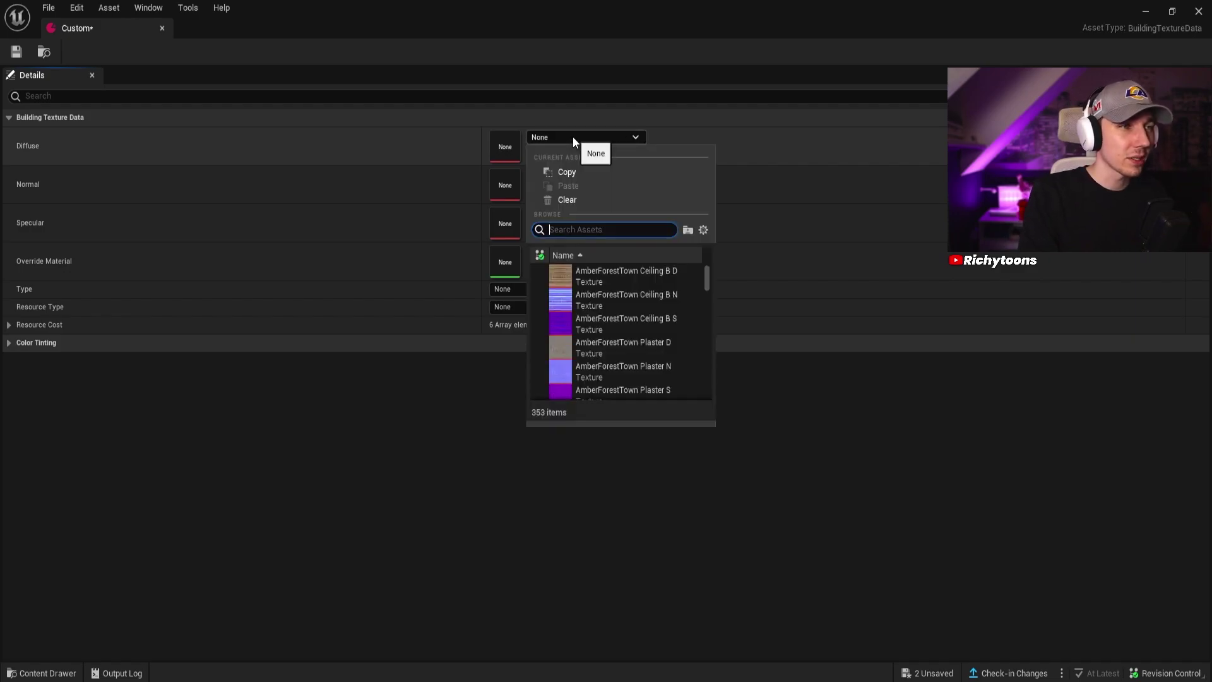
click(625, 274)
click(573, 175)
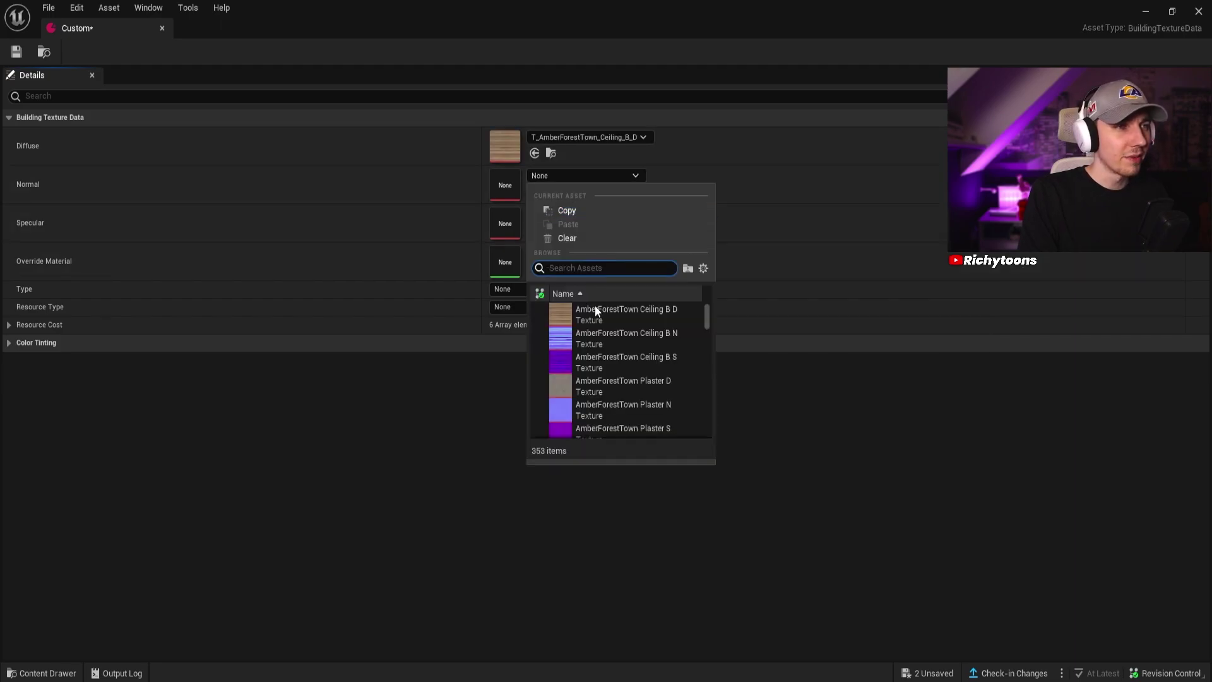
click(600, 334)
click(575, 215)
click(610, 399)
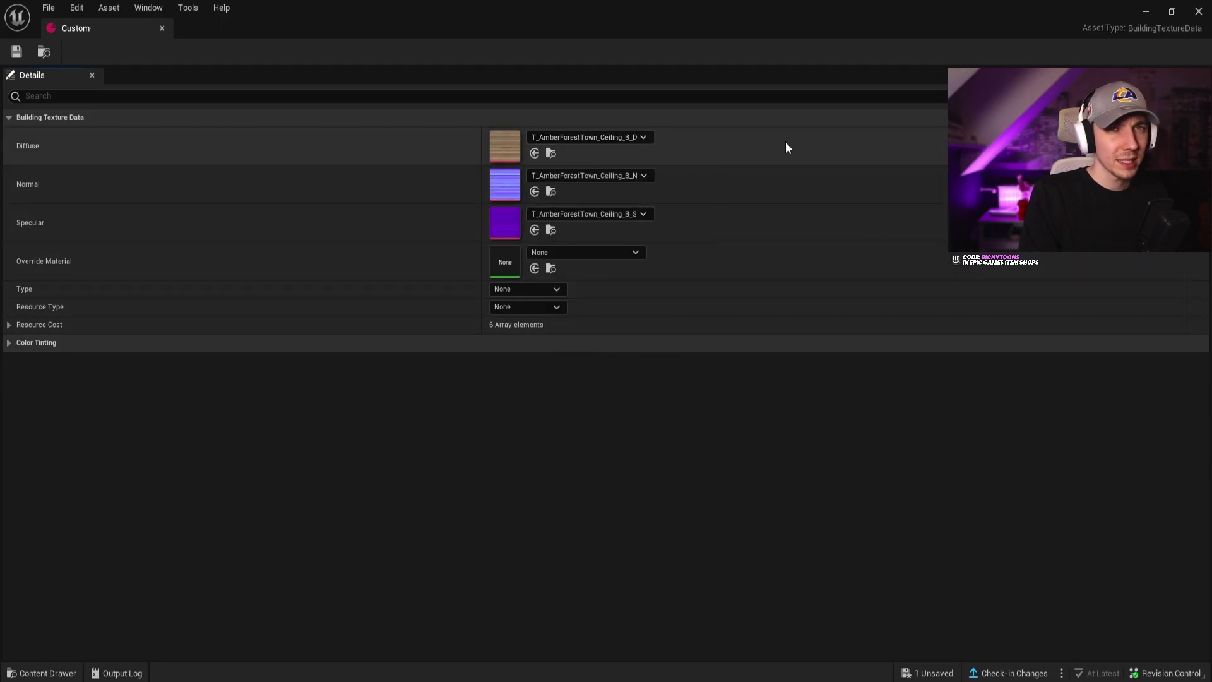
Save the Custom texture data asset, leaving Diffuse unchanged.
key(ctrl+s)
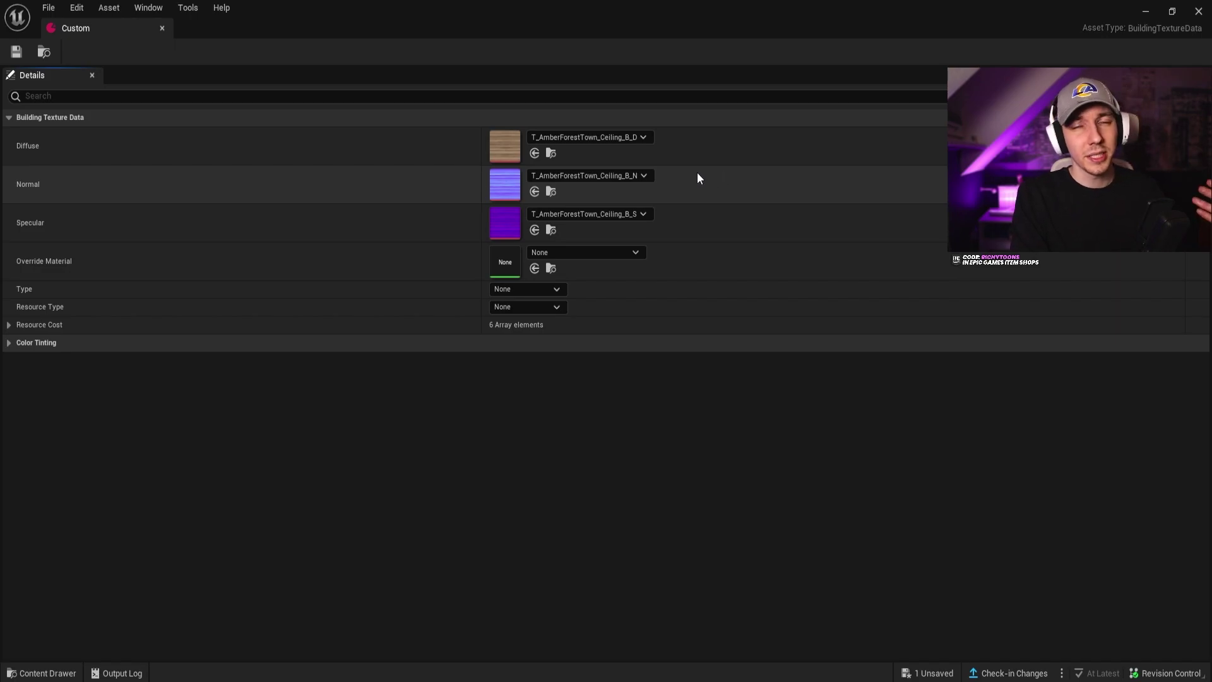
click(562, 139)
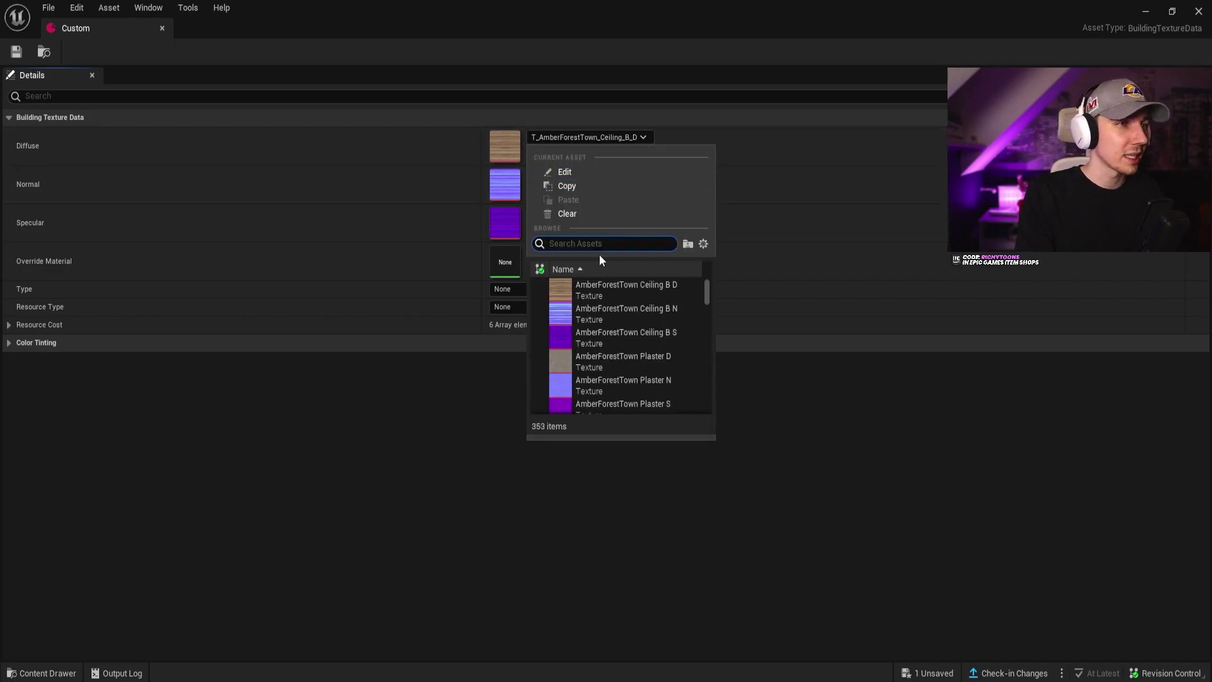
text(jon)
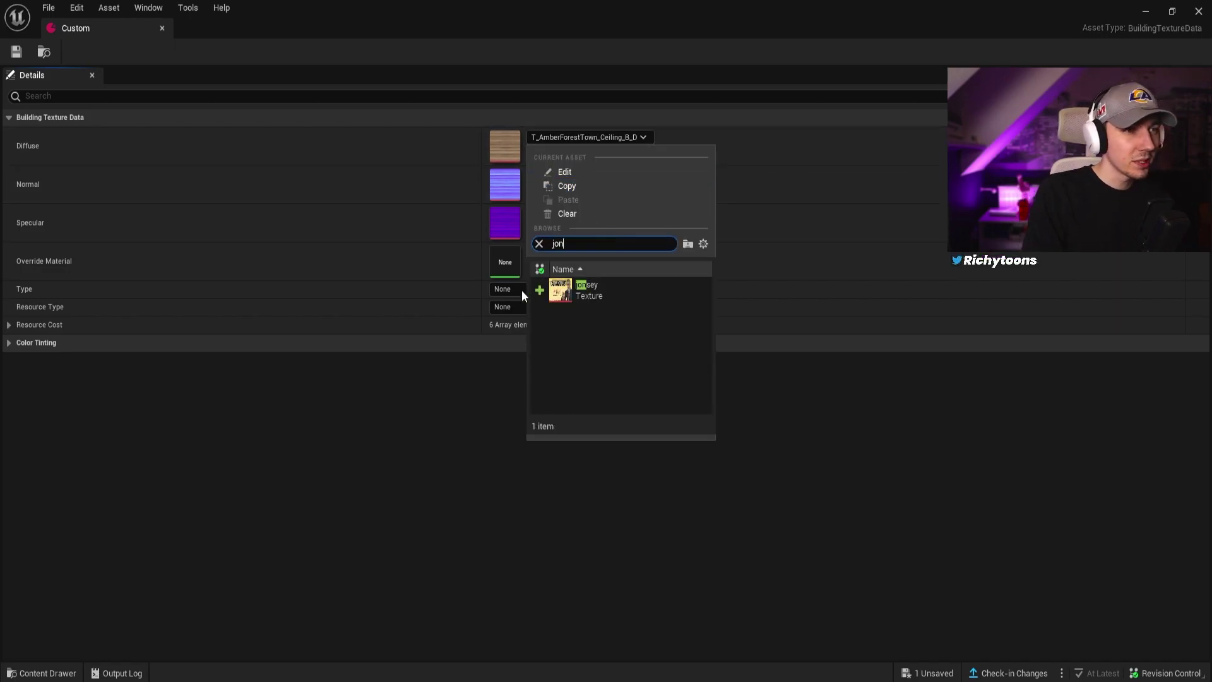
click(759, 153)
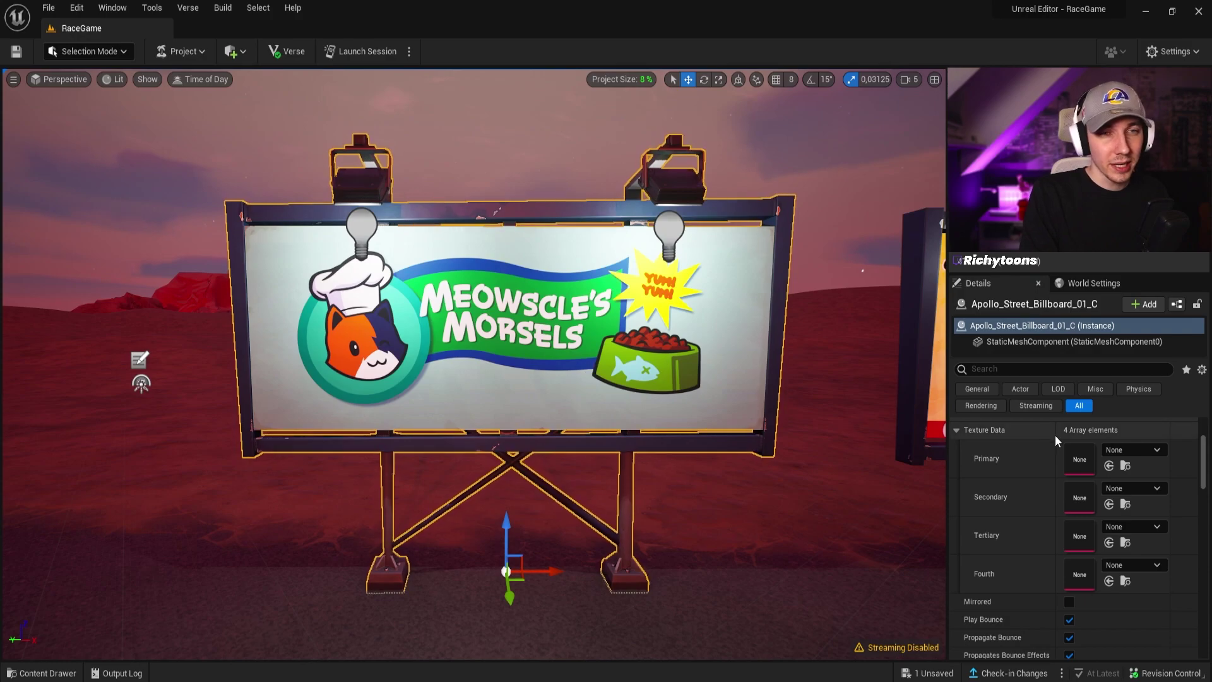
Set Primary texture data to Custom on the billboard and then the speaker cabinet.
click(1133, 450)
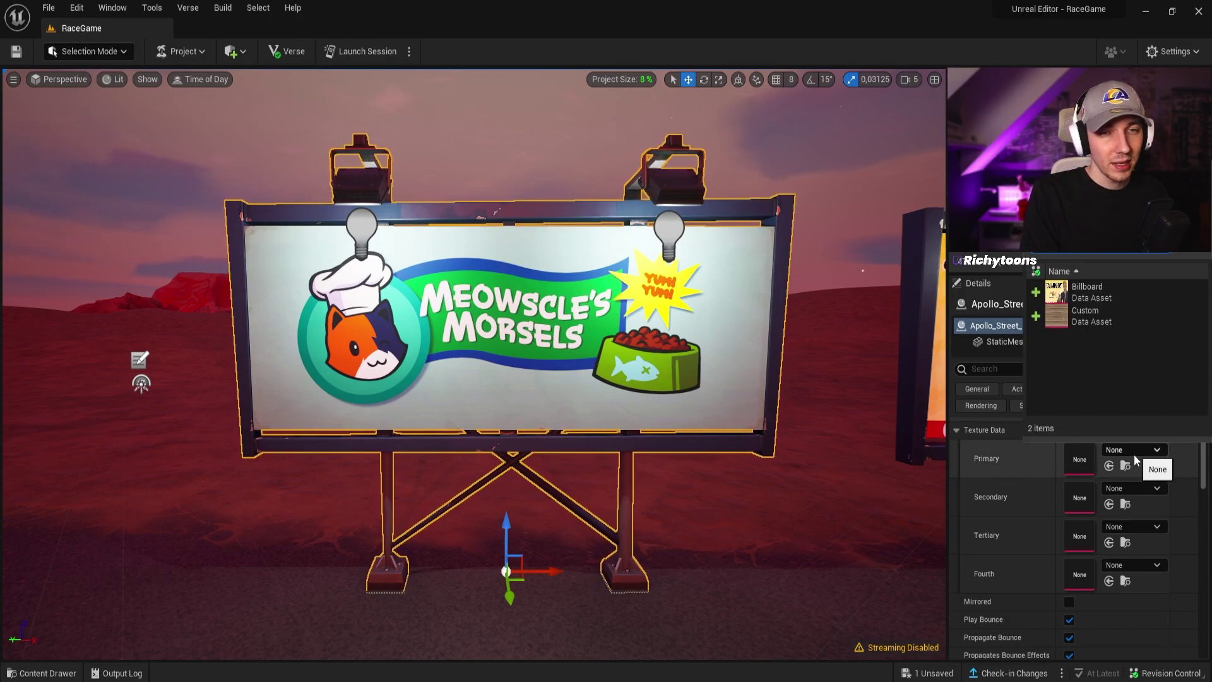
click(1098, 316)
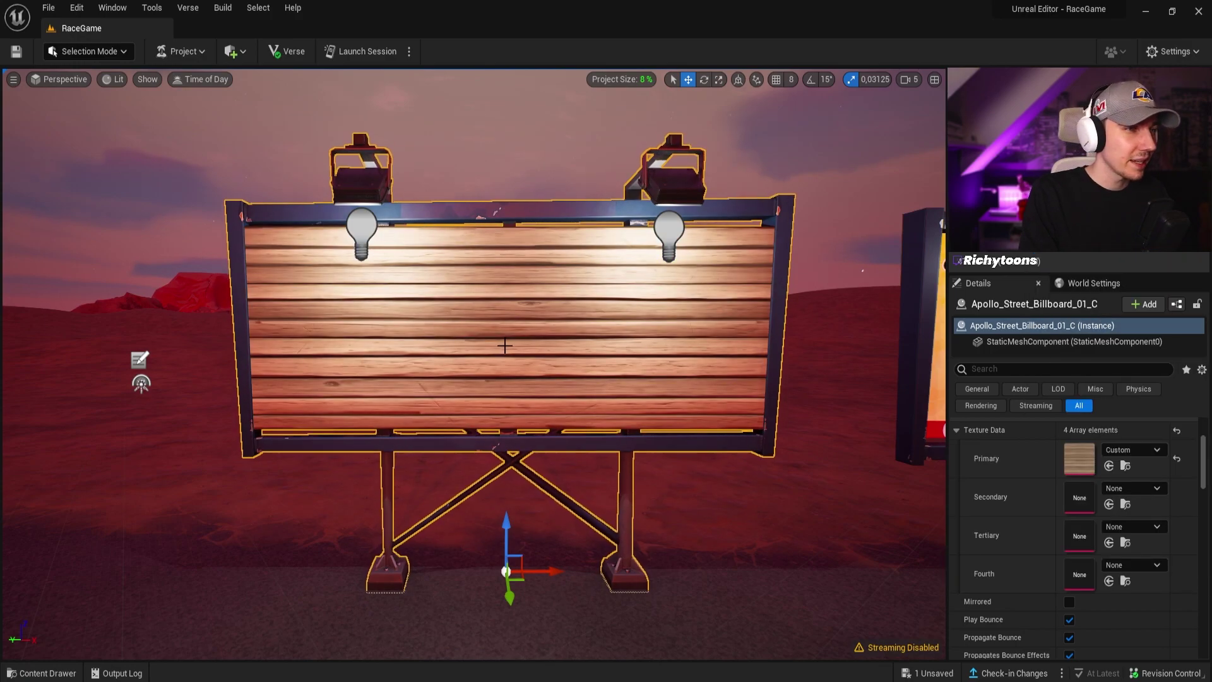
right_drag(505, 345, 420, 267)
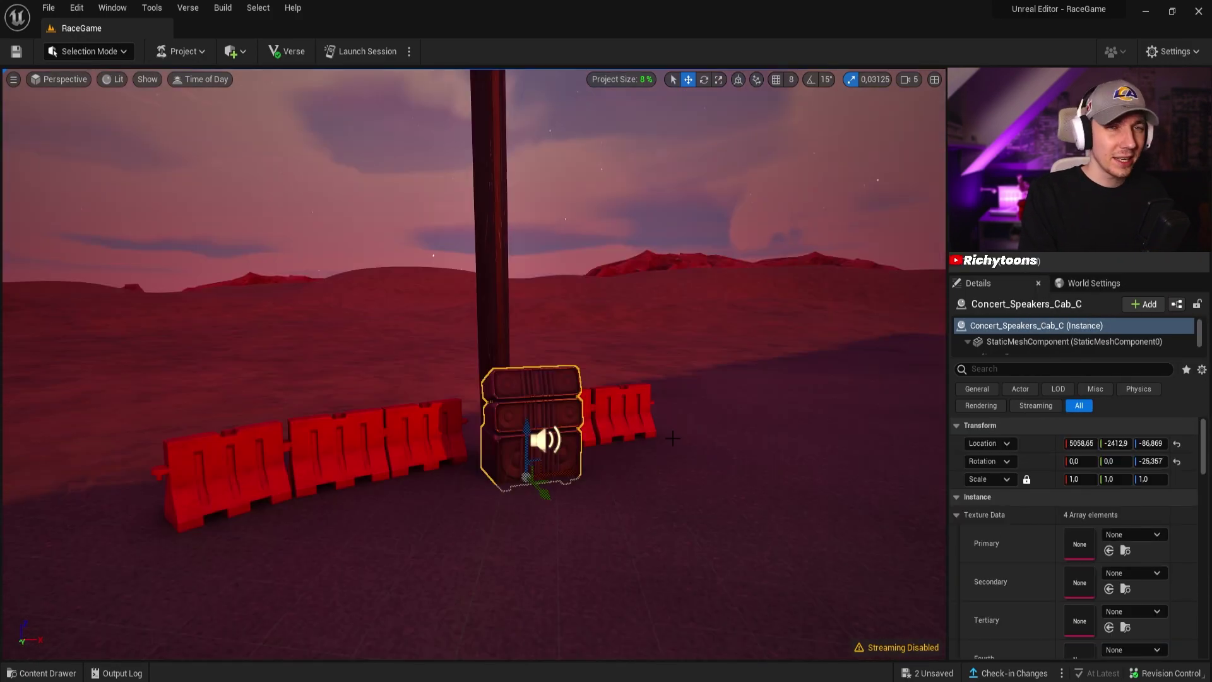
scroll(667, 453, up, 5)
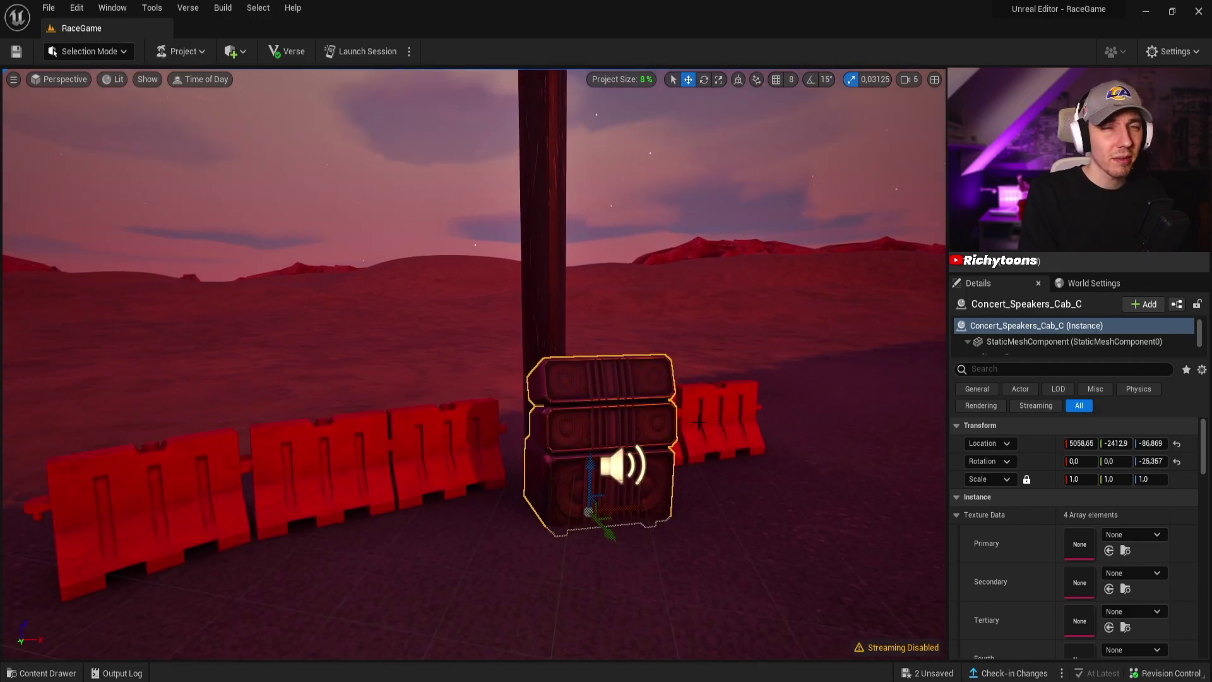
click(1126, 535)
click(1097, 397)
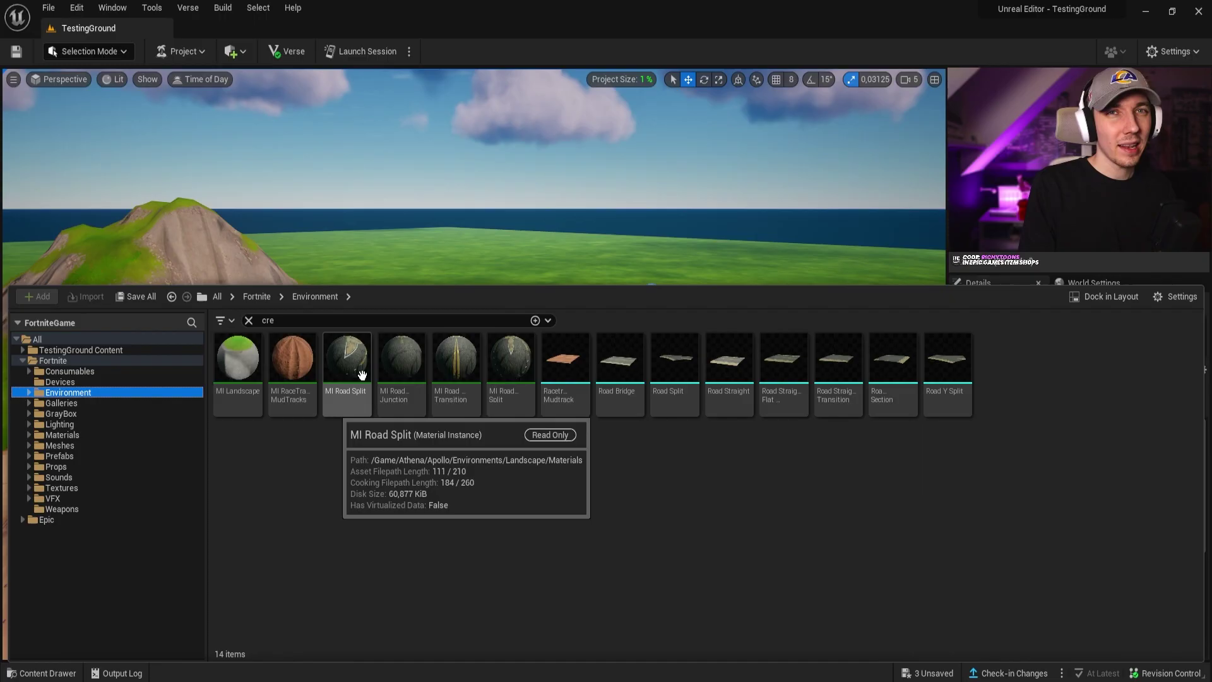
Select the MI Landscape material in Fortnite > Environment.
click(240, 357)
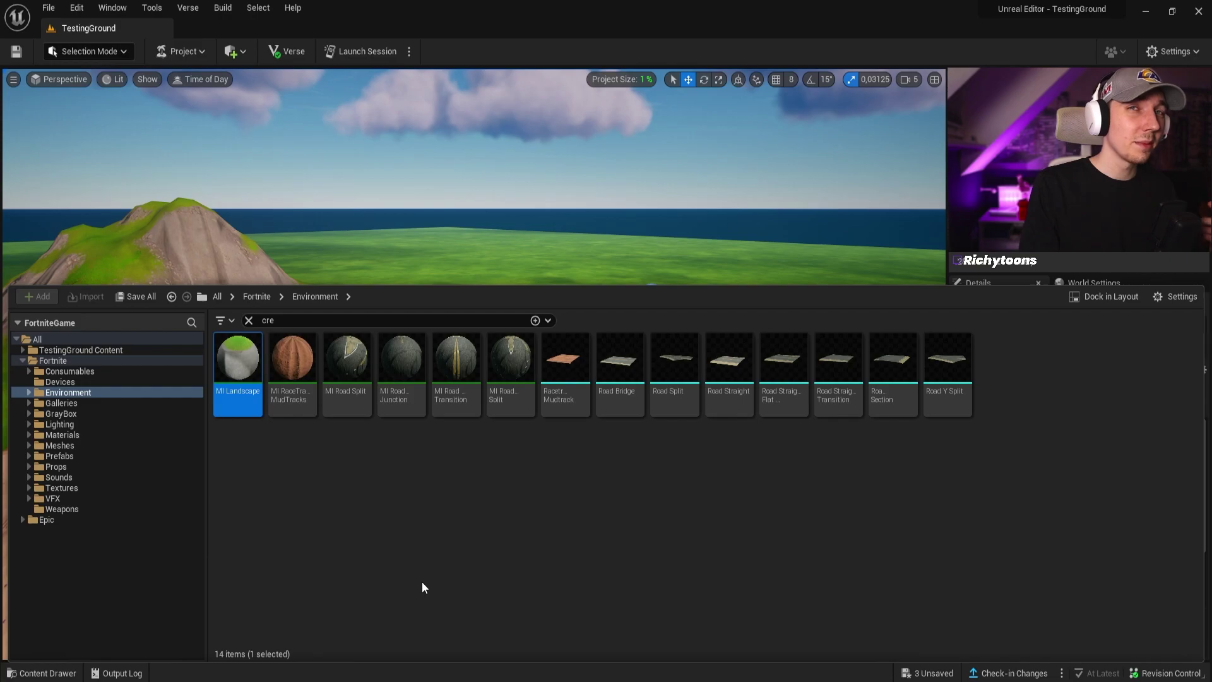
Create a material instance of MI Landscape and open MI_Creative_Landscape_Apollo_Standard_Inst.
click(547, 505)
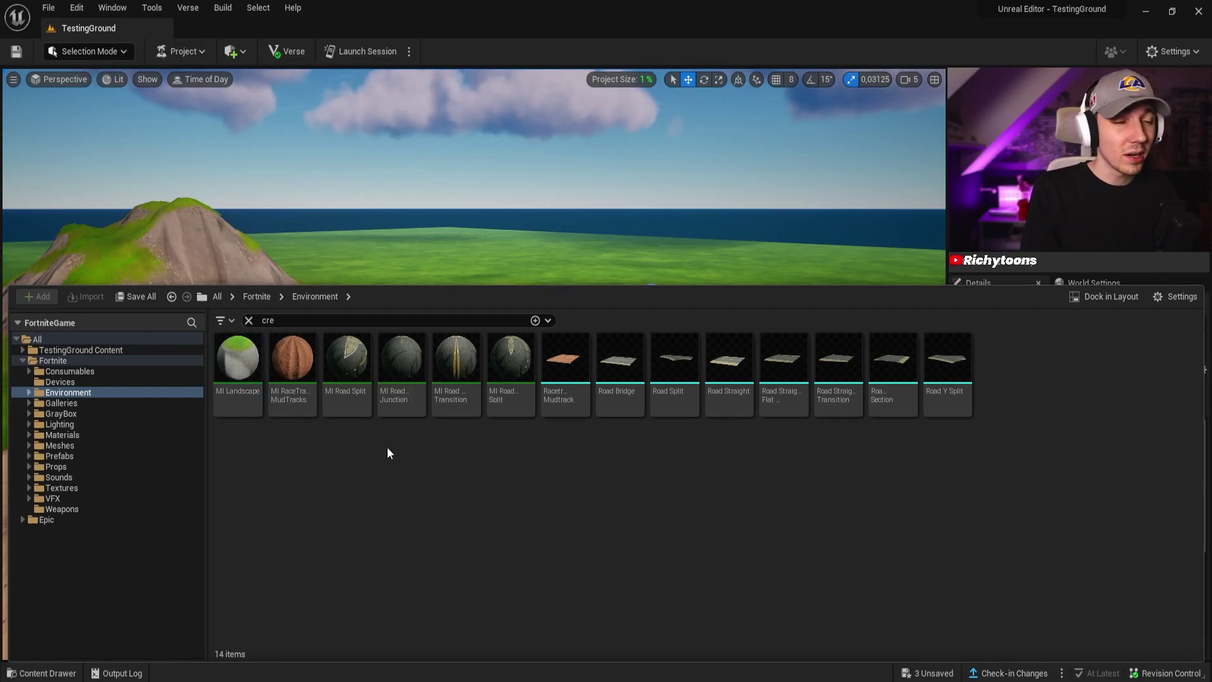
right_click(239, 358)
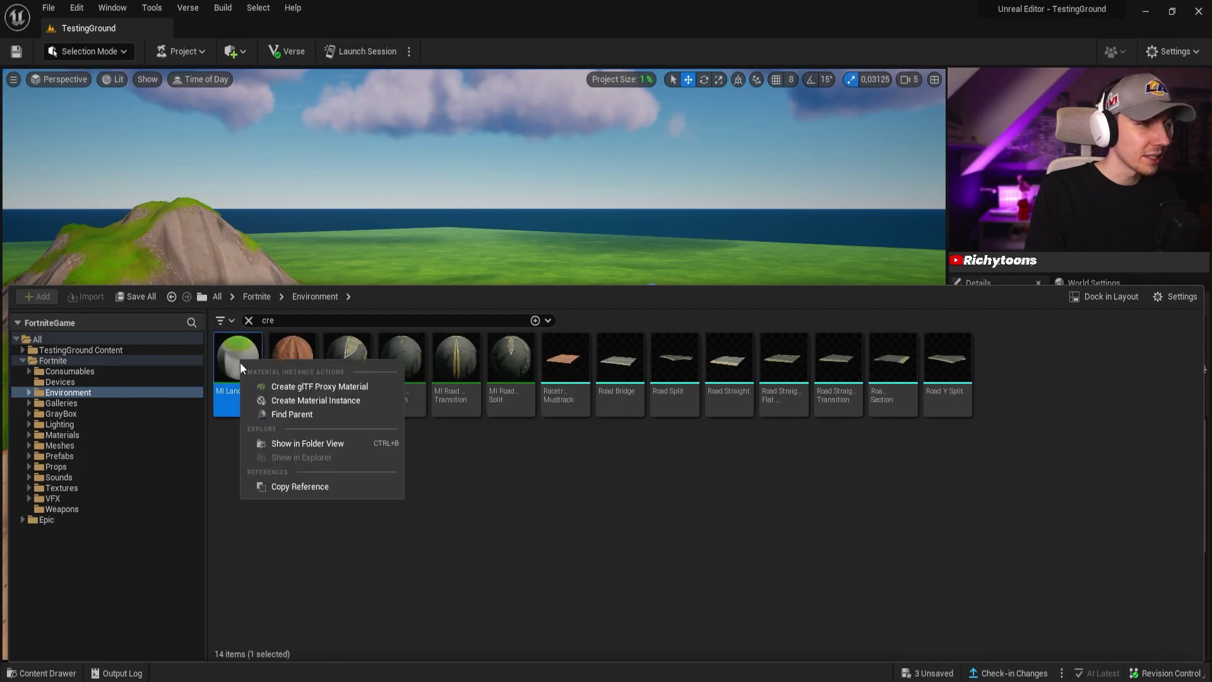
click(298, 399)
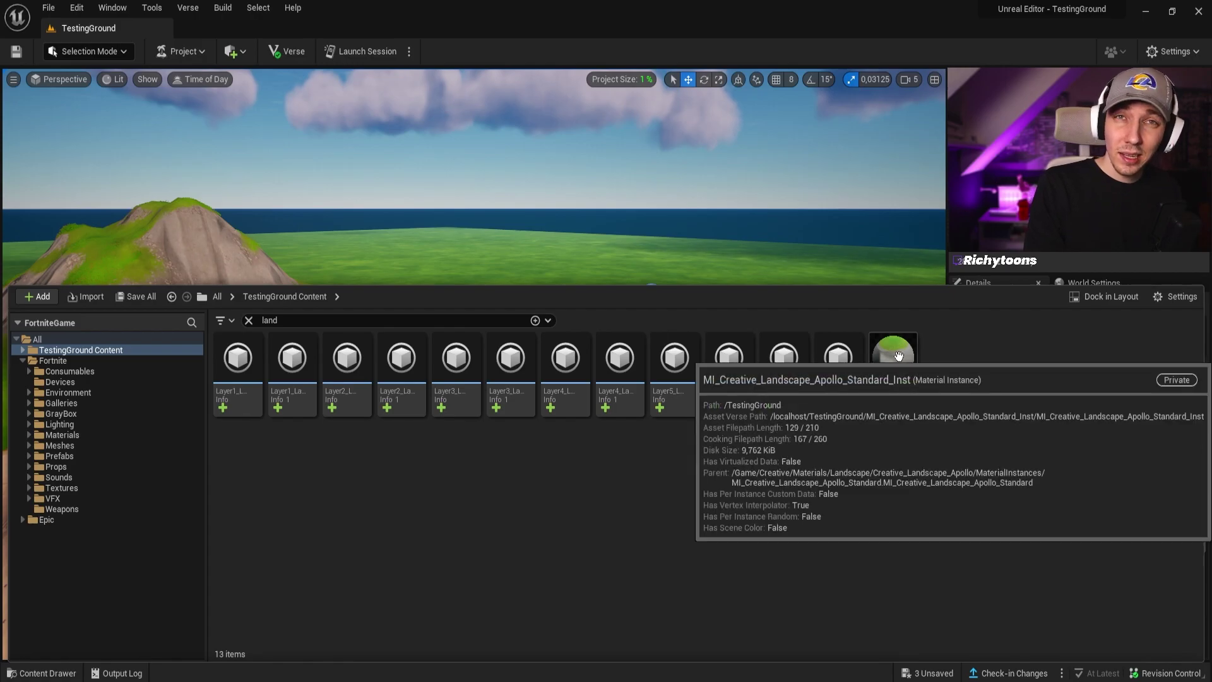
double_click(893, 351)
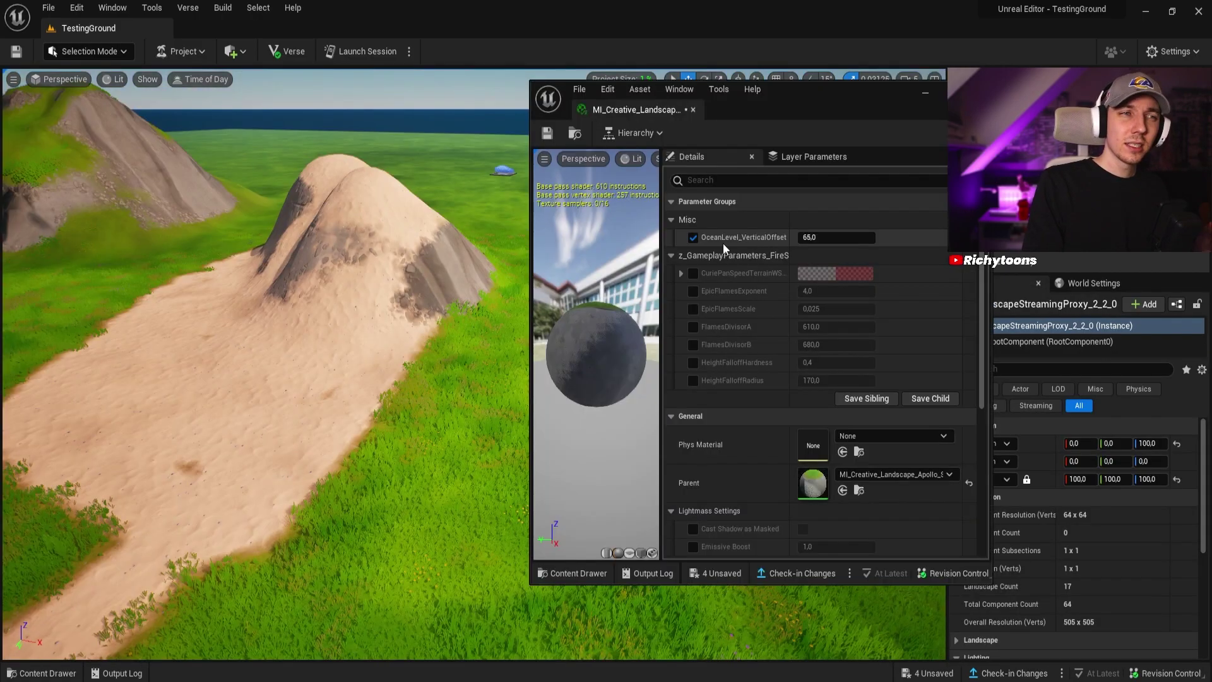
Set OceanLevel_VerticalOffset to -100 to darken the sand path, then collapse Parameter Groups.
mouse_move(750, 244)
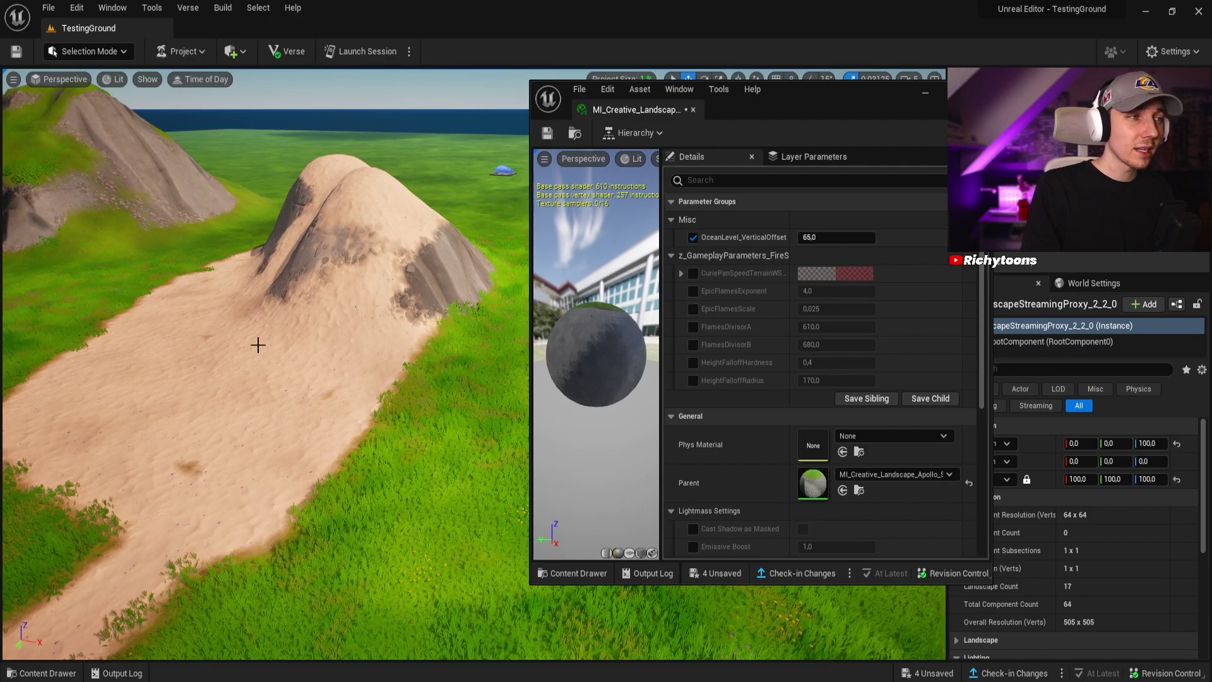
right_drag(250, 302, 189, 294)
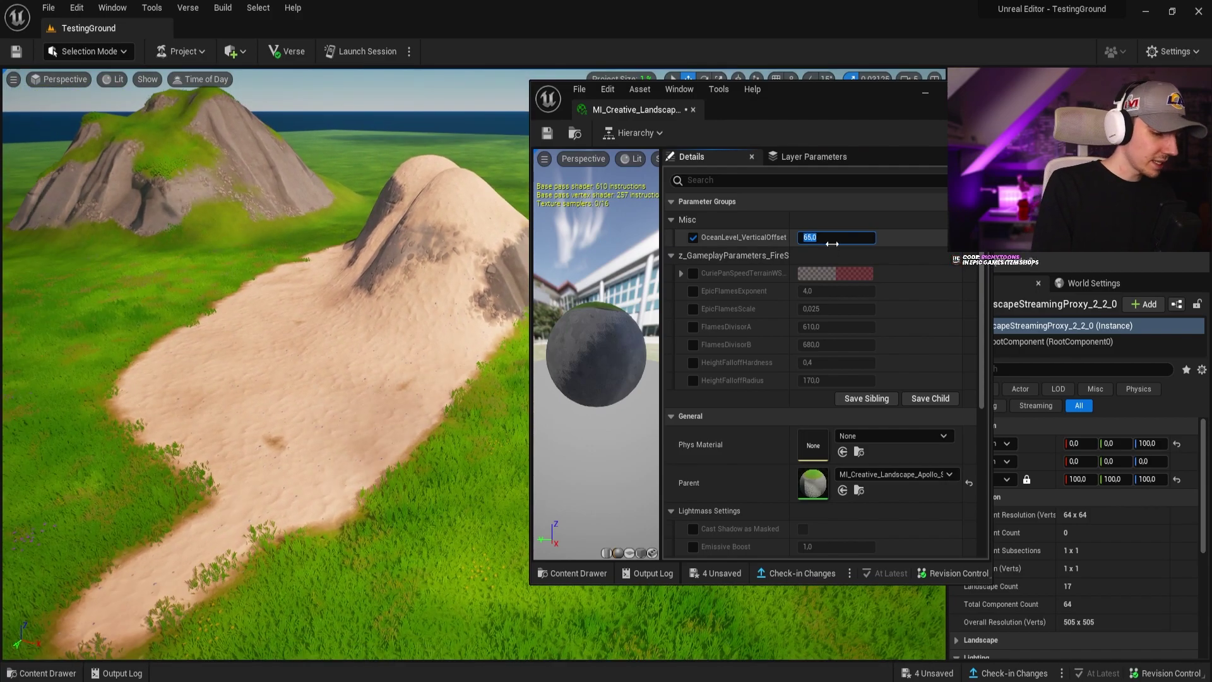
text(0)
key(Return)
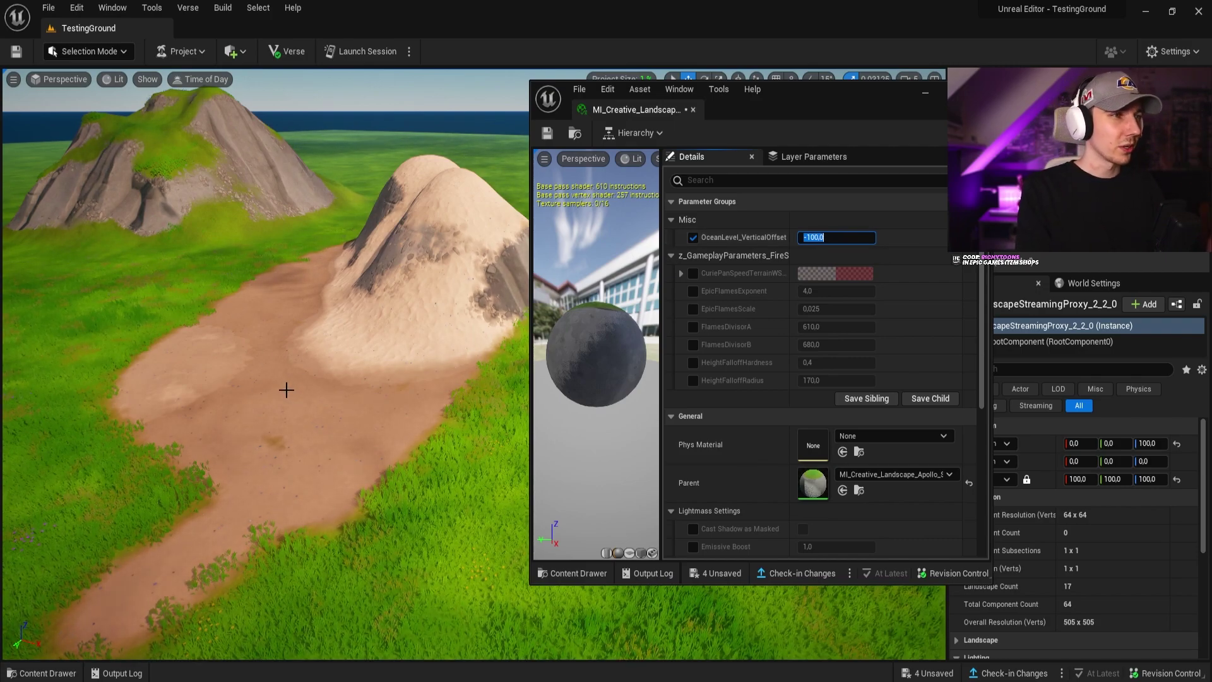
click(873, 204)
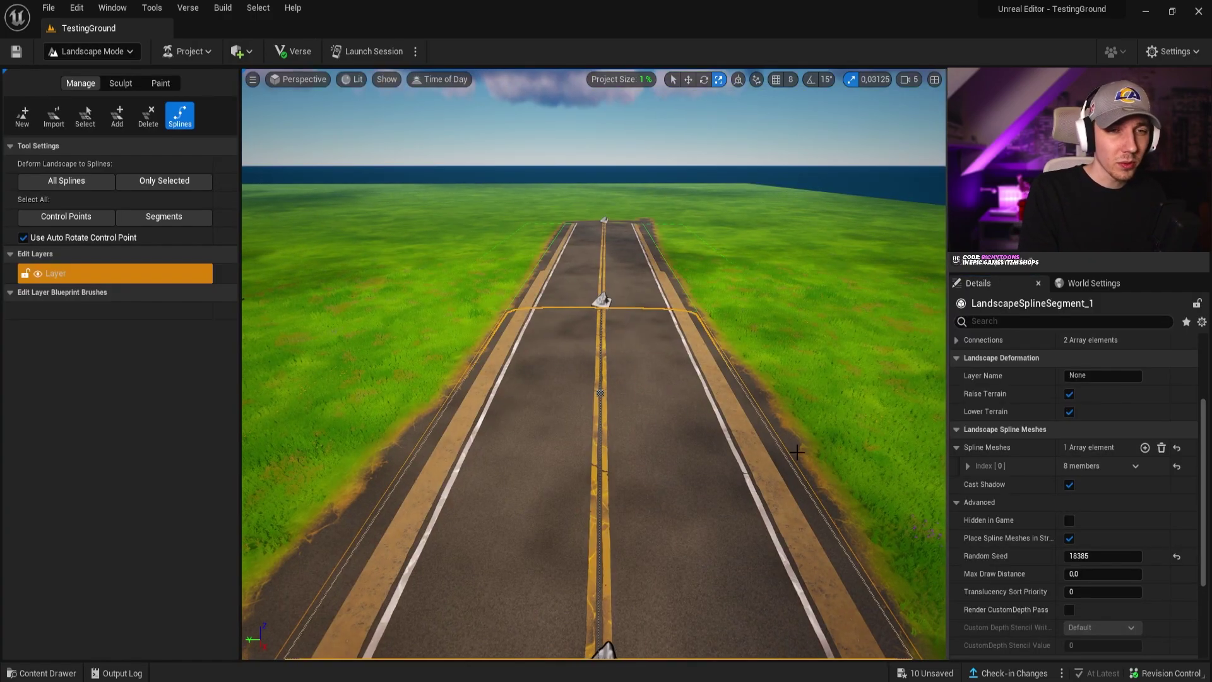
Add a material override to Spline Meshes Index [0] and assign Road_Inst.
scroll(979, 456, down, 3)
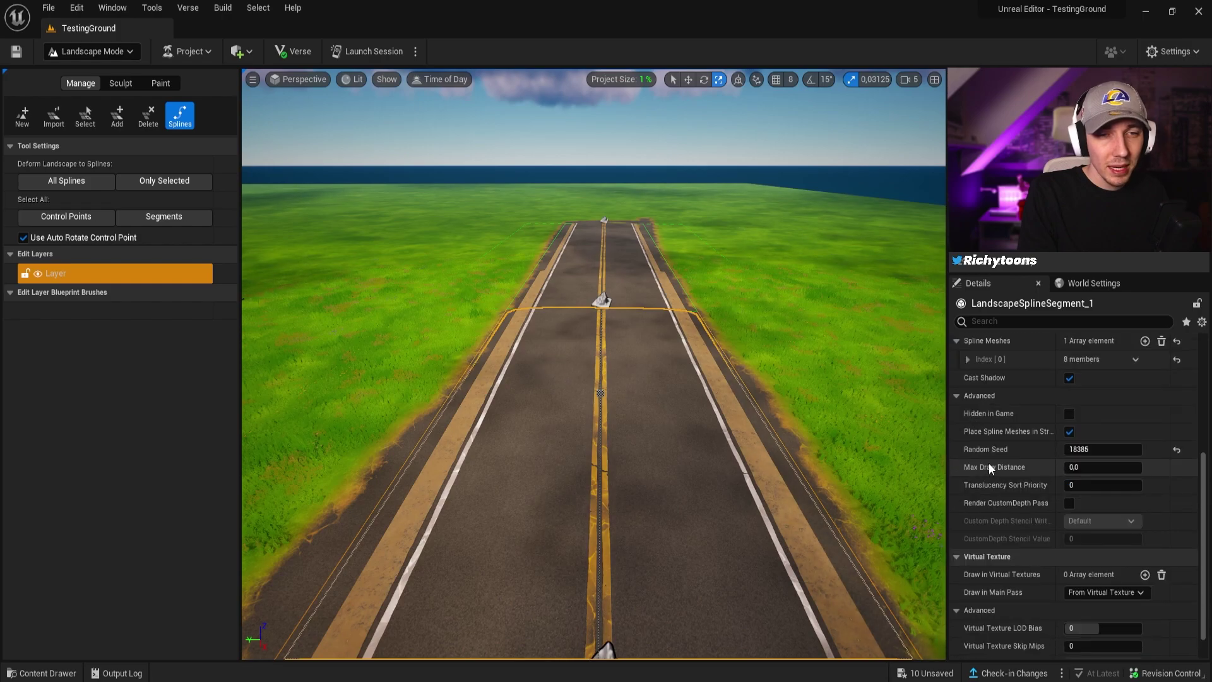
scroll(995, 464, up, 5)
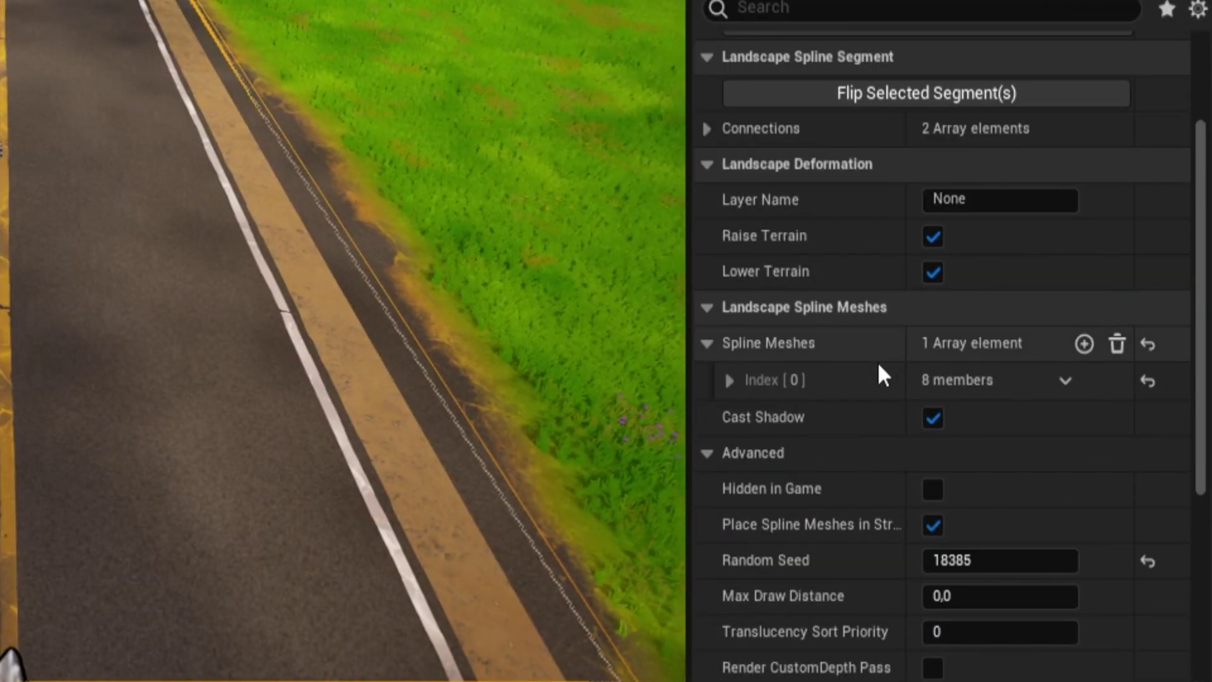
click(730, 381)
scroll(965, 380, down, 1)
scroll(965, 379, down, 2)
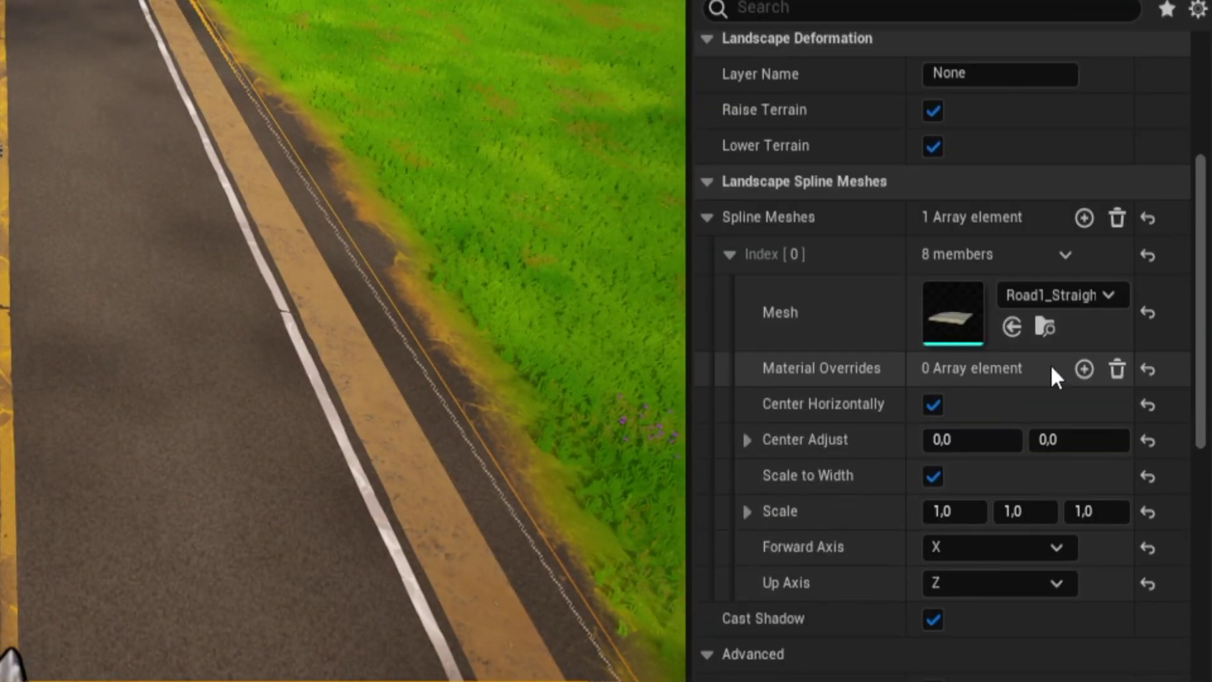
click(1087, 371)
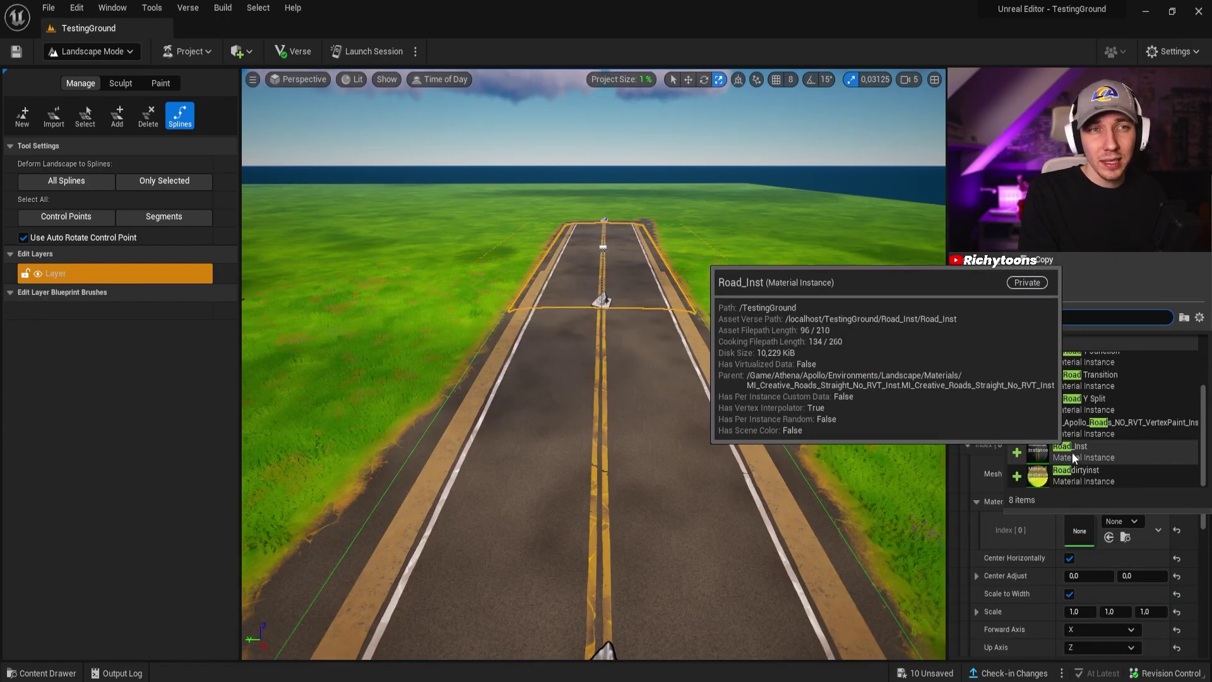
click(1075, 459)
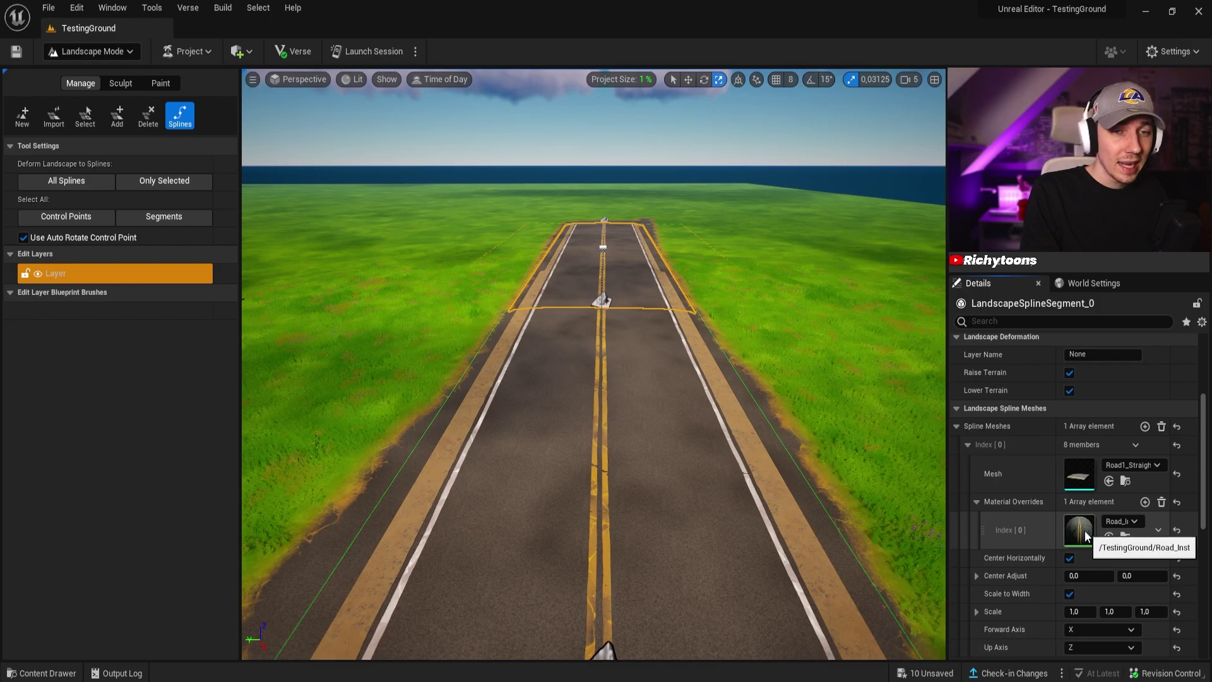
Open Road_Inst and enable its debug colour override.
double_click(1085, 537)
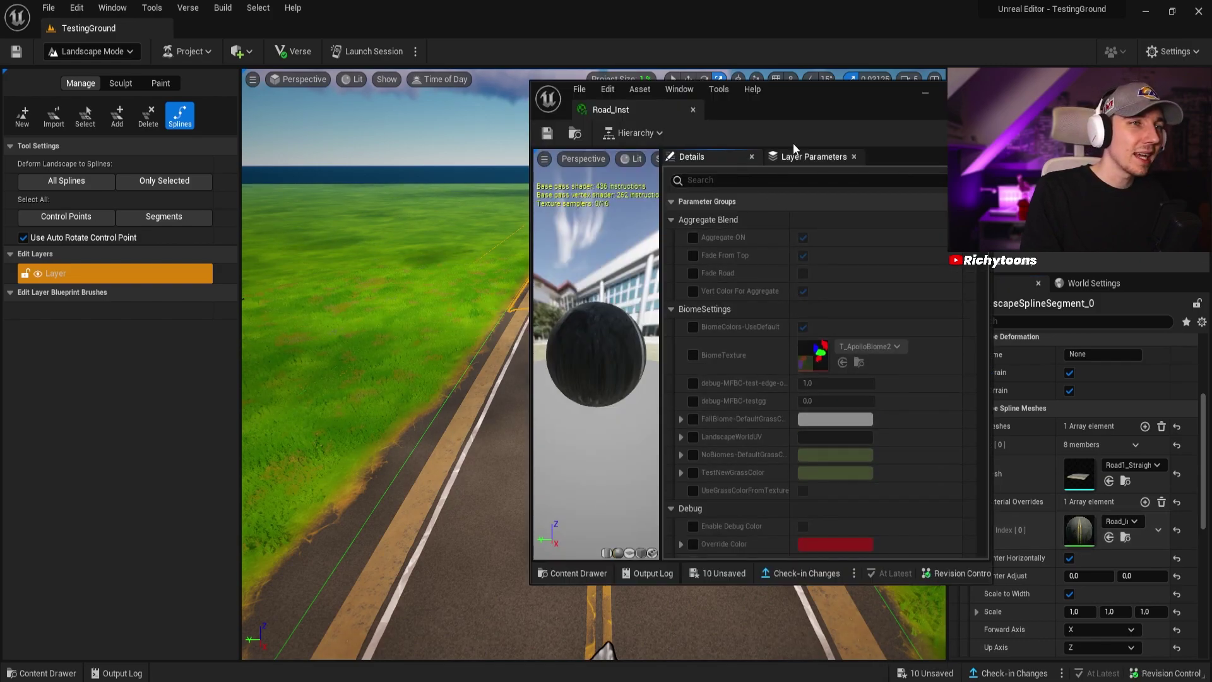
drag(793, 143, 941, 89)
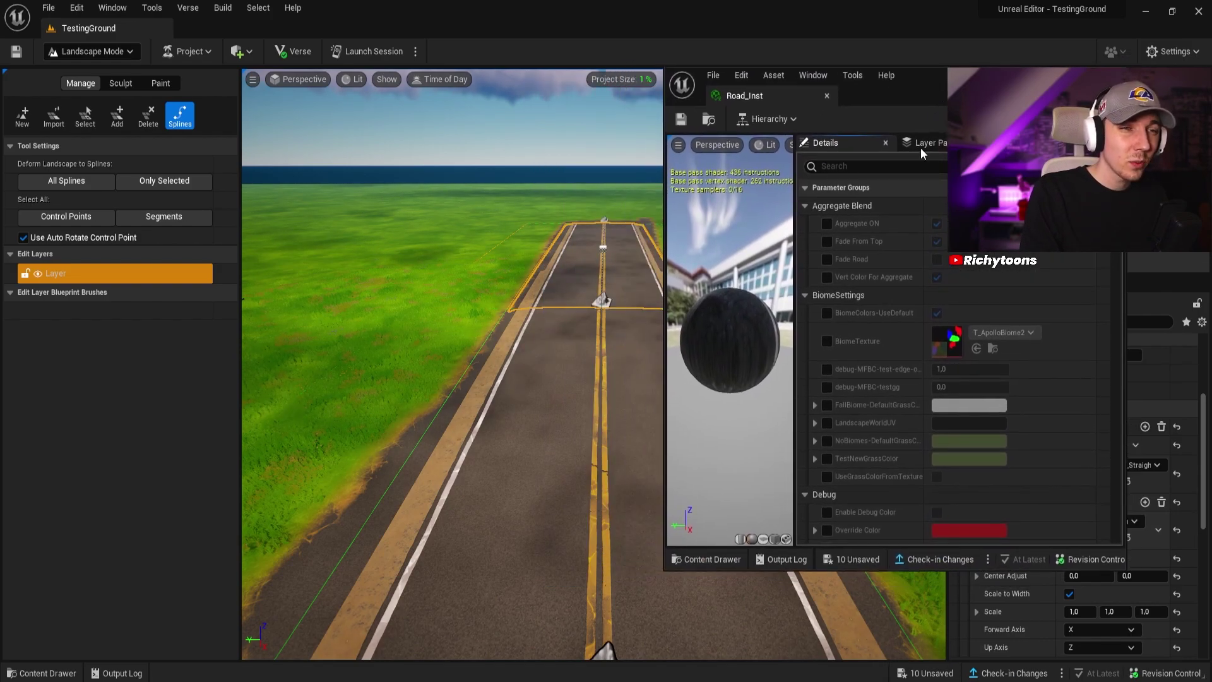
scroll(824, 272, down, 5)
click(826, 278)
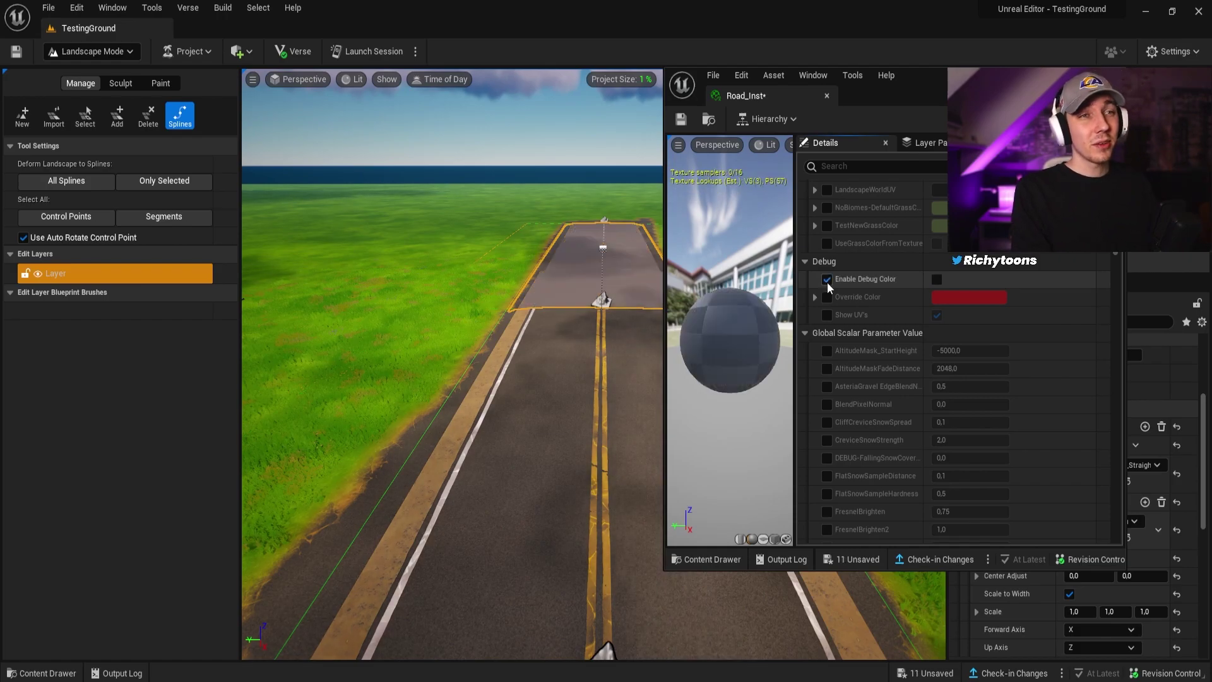
click(936, 280)
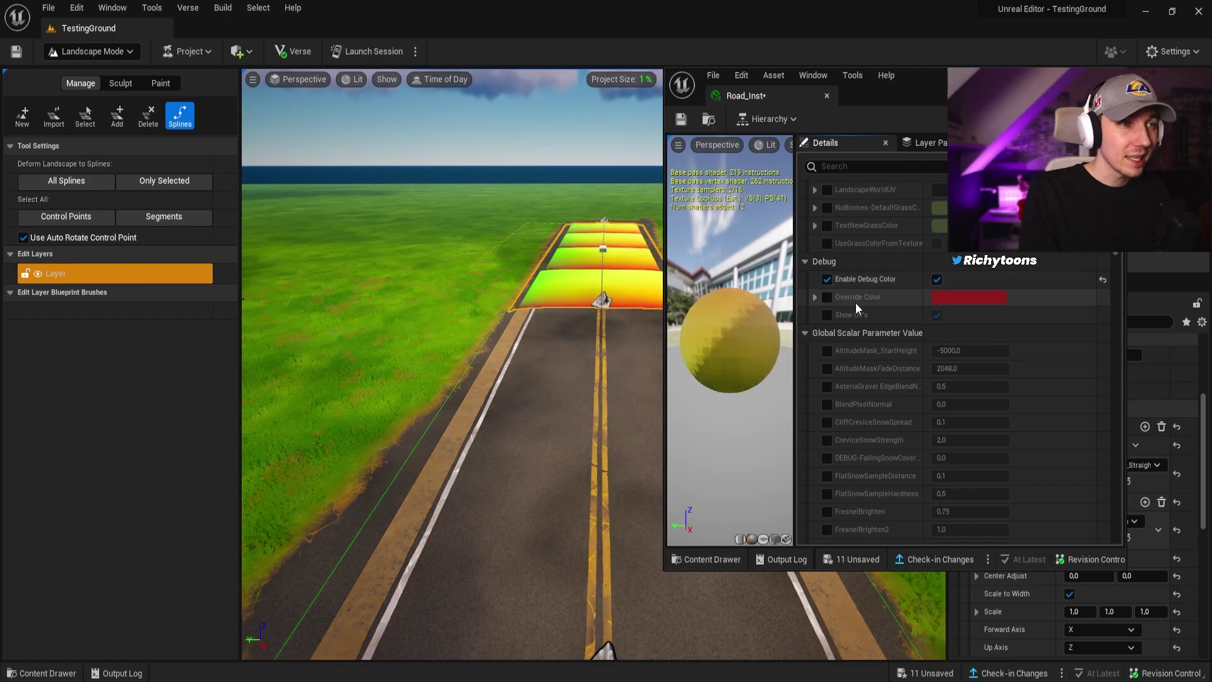
click(827, 297)
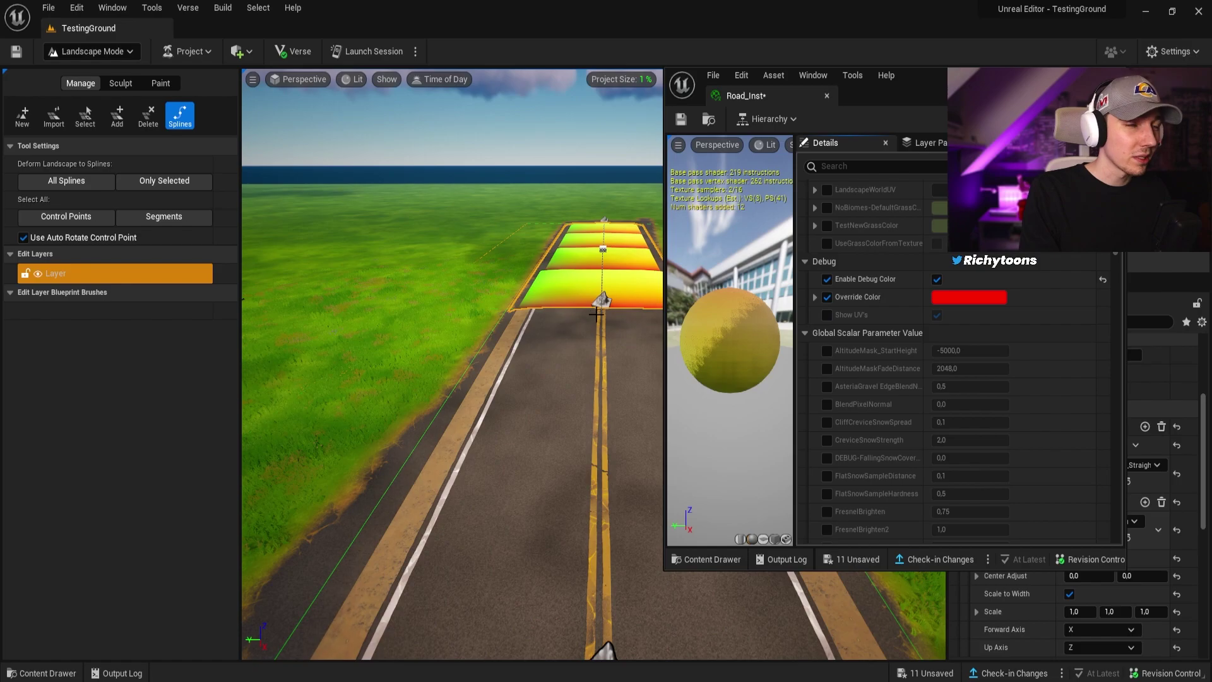
right_drag(609, 314, 656, 349)
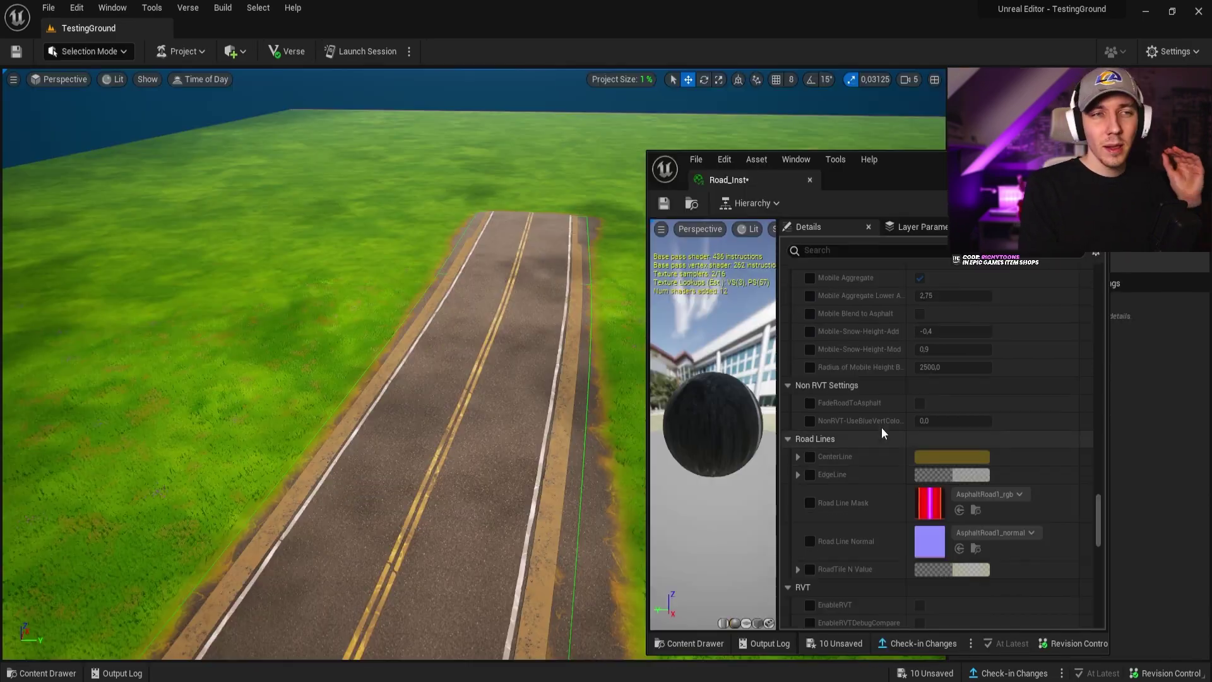
Change the road CenterLine colour to magenta.
mouse_move(883, 427)
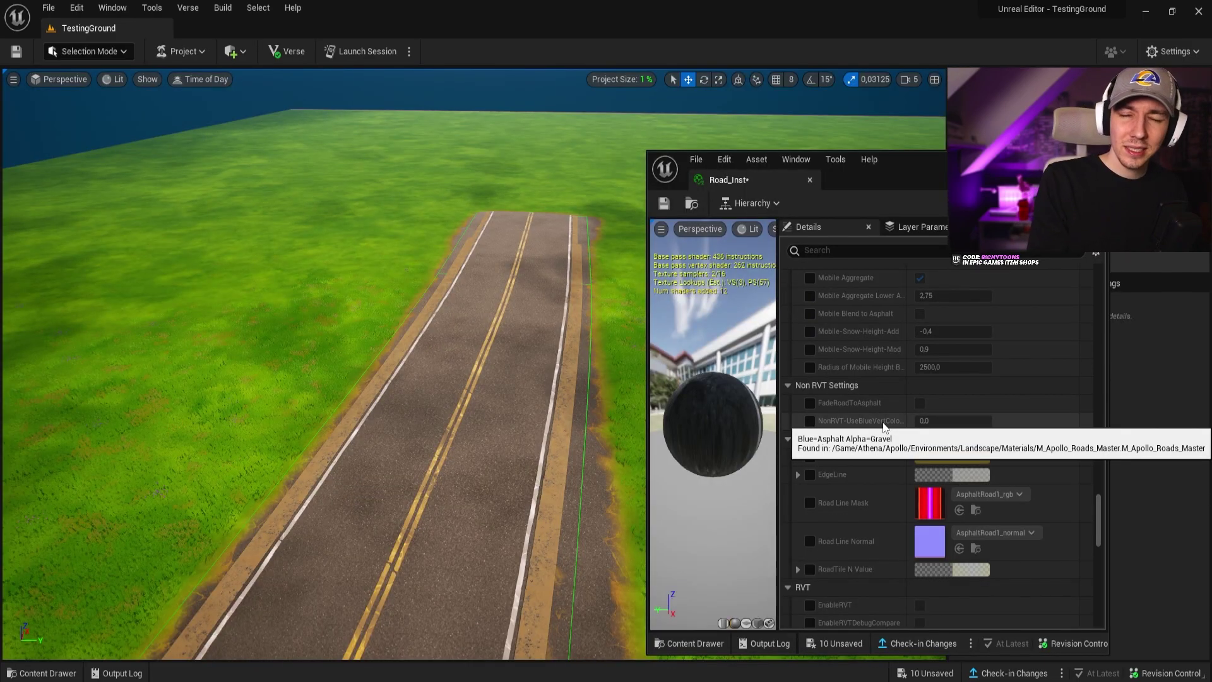
scroll(845, 429, down, 2)
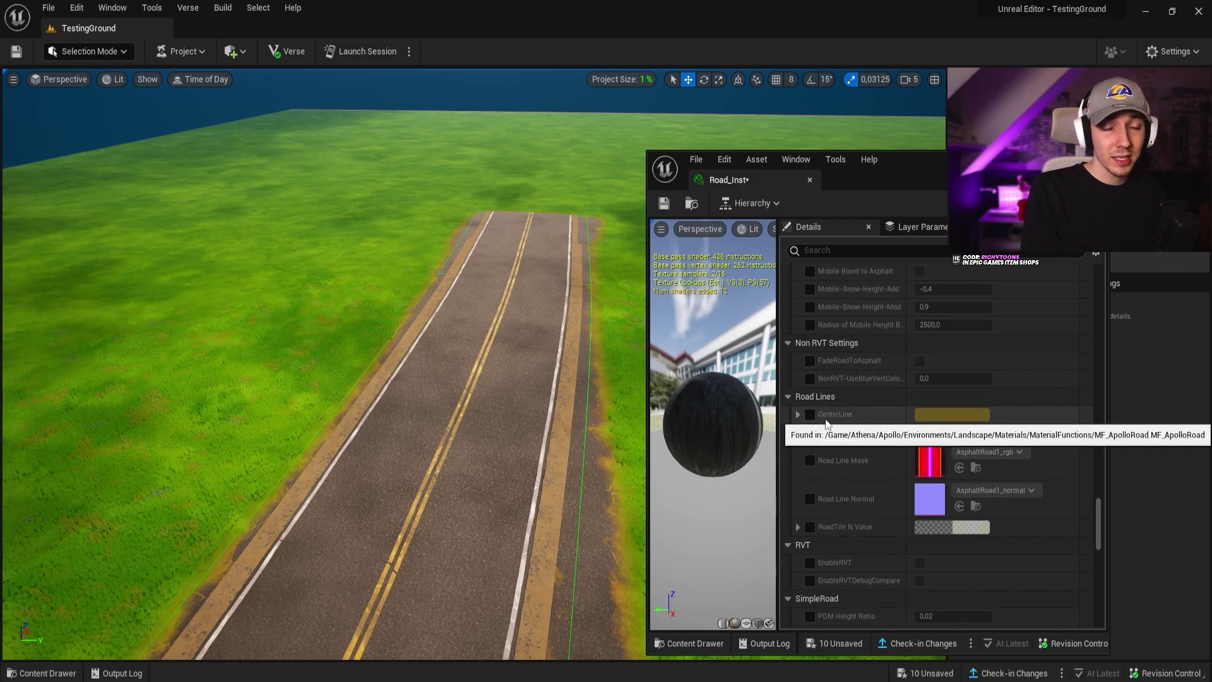
click(939, 415)
drag(794, 449, 782, 393)
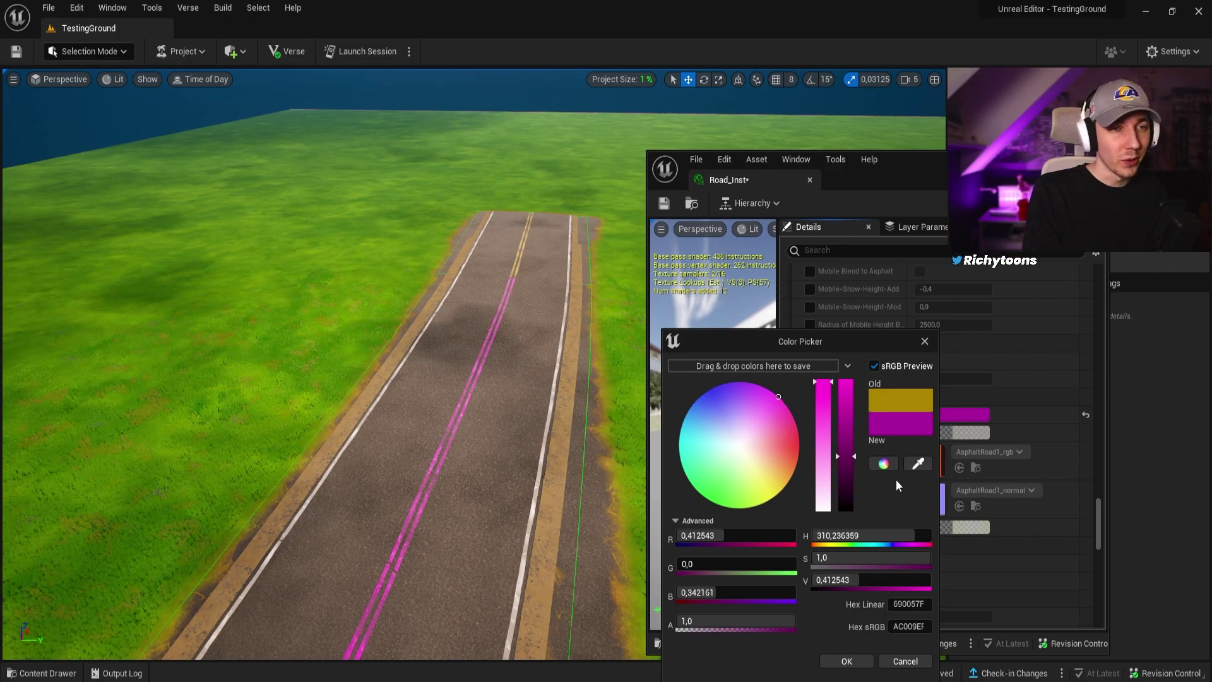
click(857, 663)
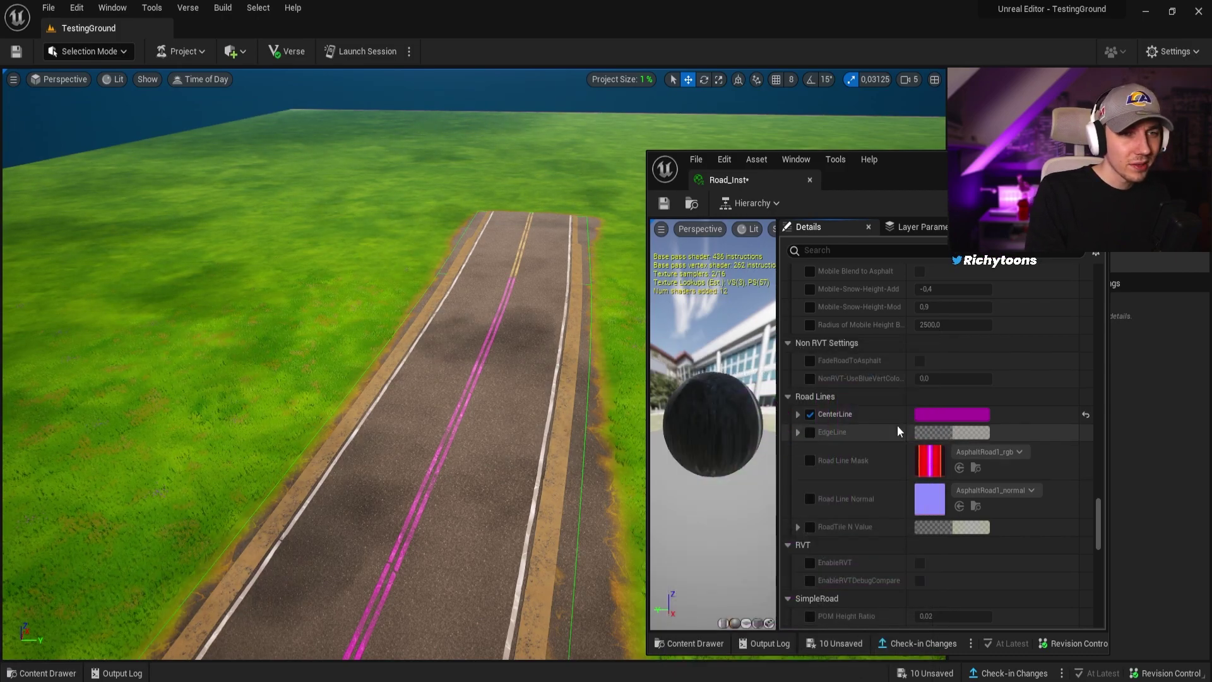
Enable EdgeLine and set the road edge lines to blue.
click(809, 432)
click(959, 432)
click(738, 388)
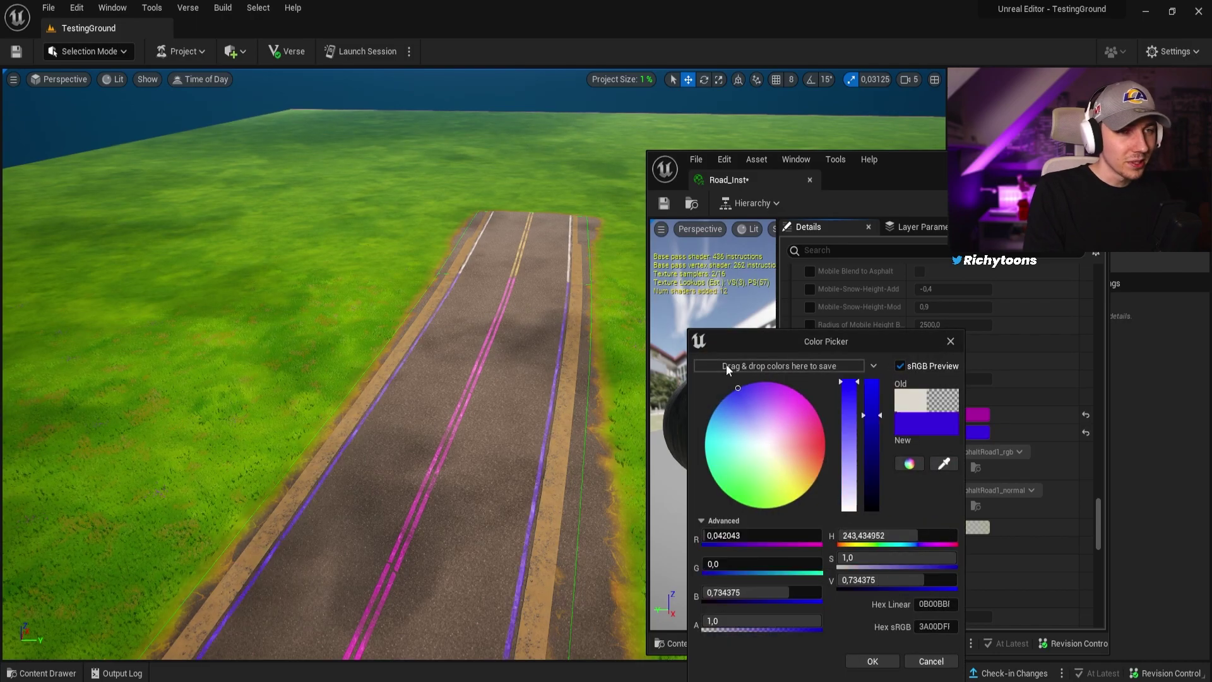
click(884, 660)
Enable Road Line Mask, try T_AmberForestTown_Ceiling_B_D, then restore default AsphaltRoad1_rgb.
click(809, 461)
click(989, 451)
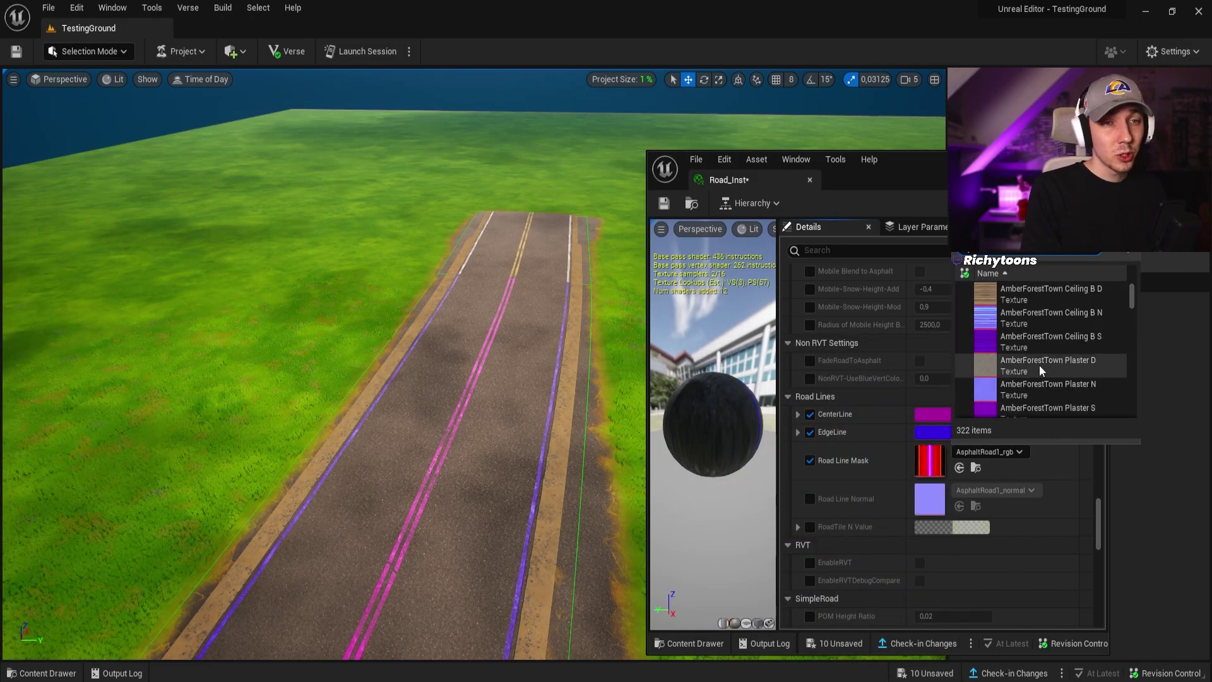
click(1029, 289)
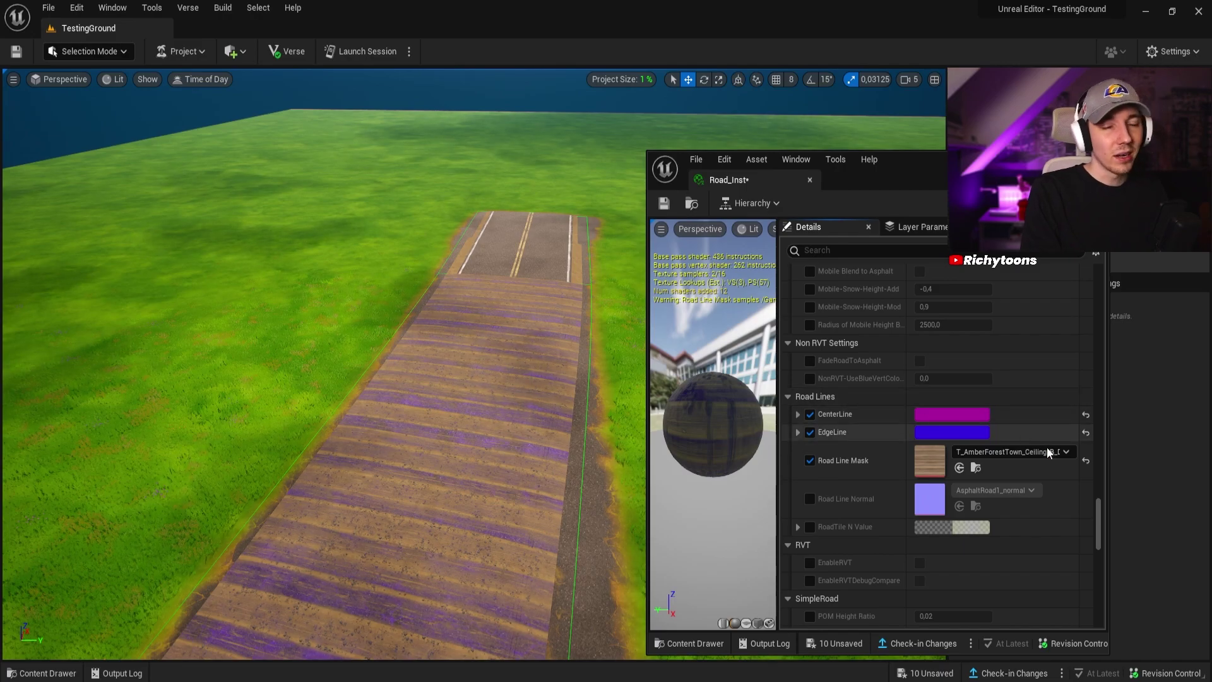
click(1086, 460)
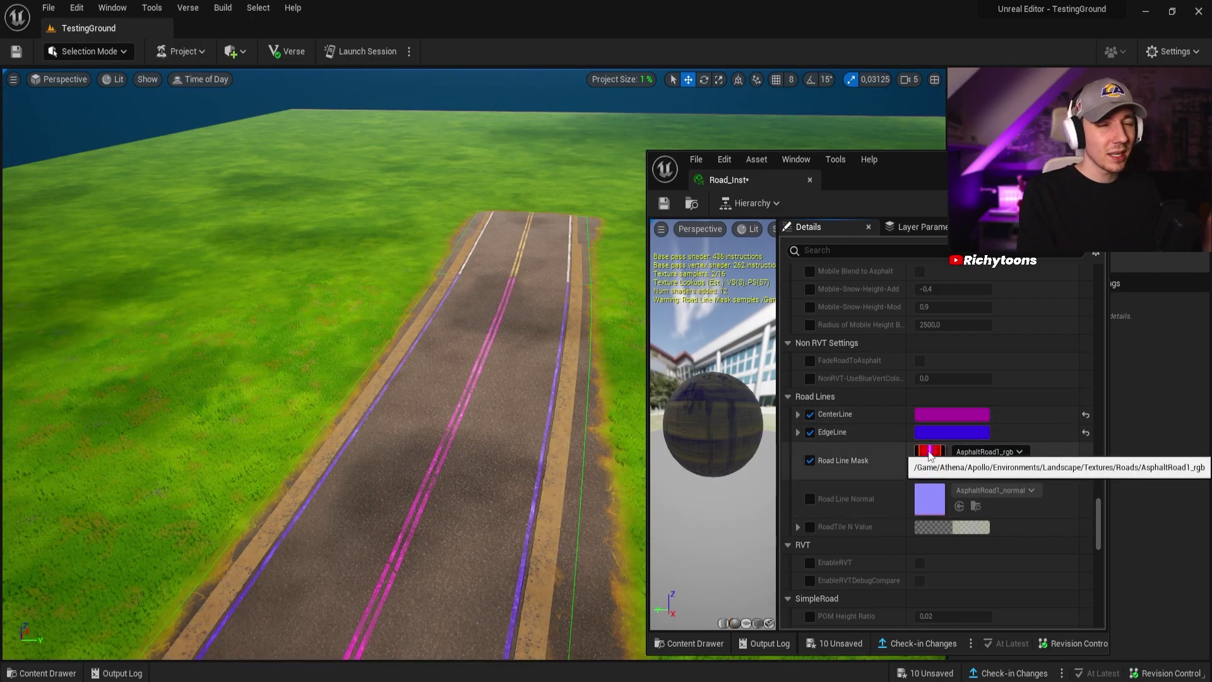
drag(949, 167, 937, 130)
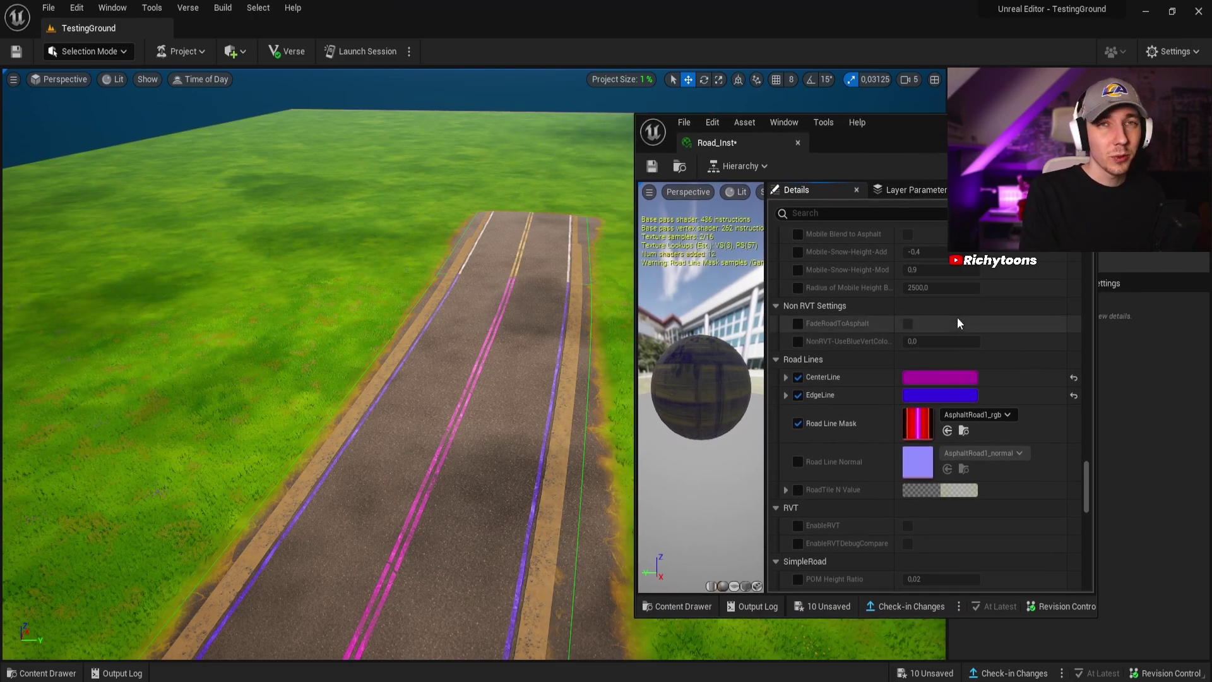
scroll(973, 392, down, 3)
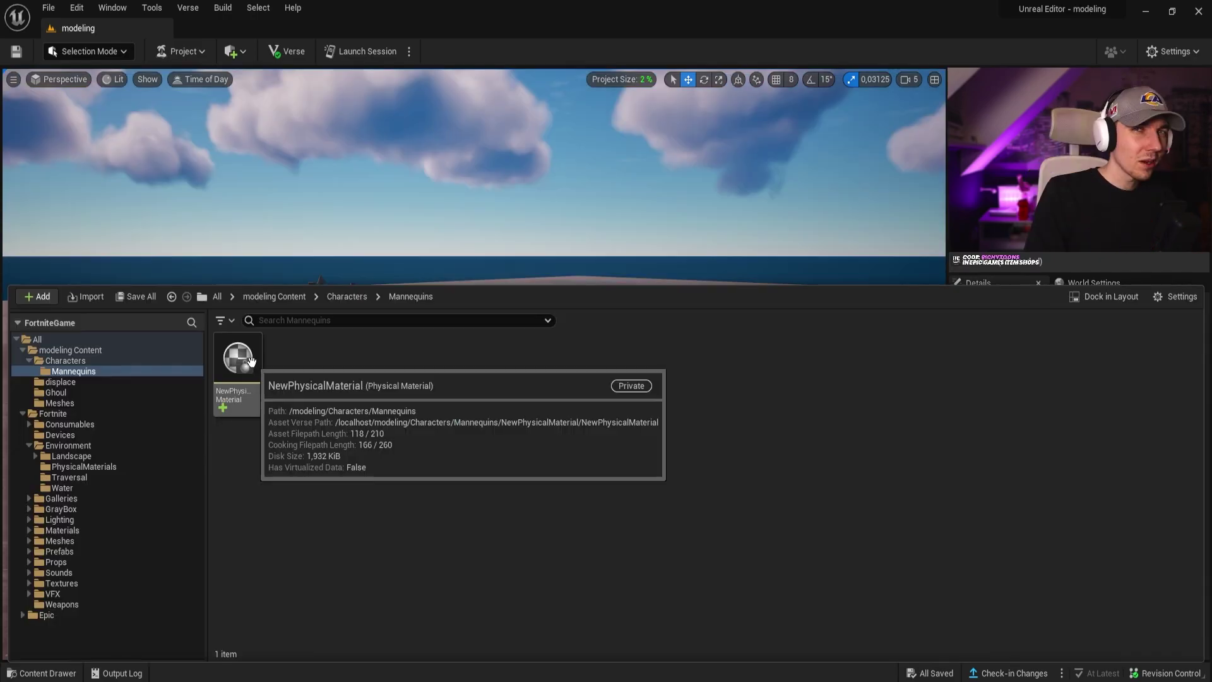
Select the landscape and set its Default Phys Material to Ice.
double_click(238, 357)
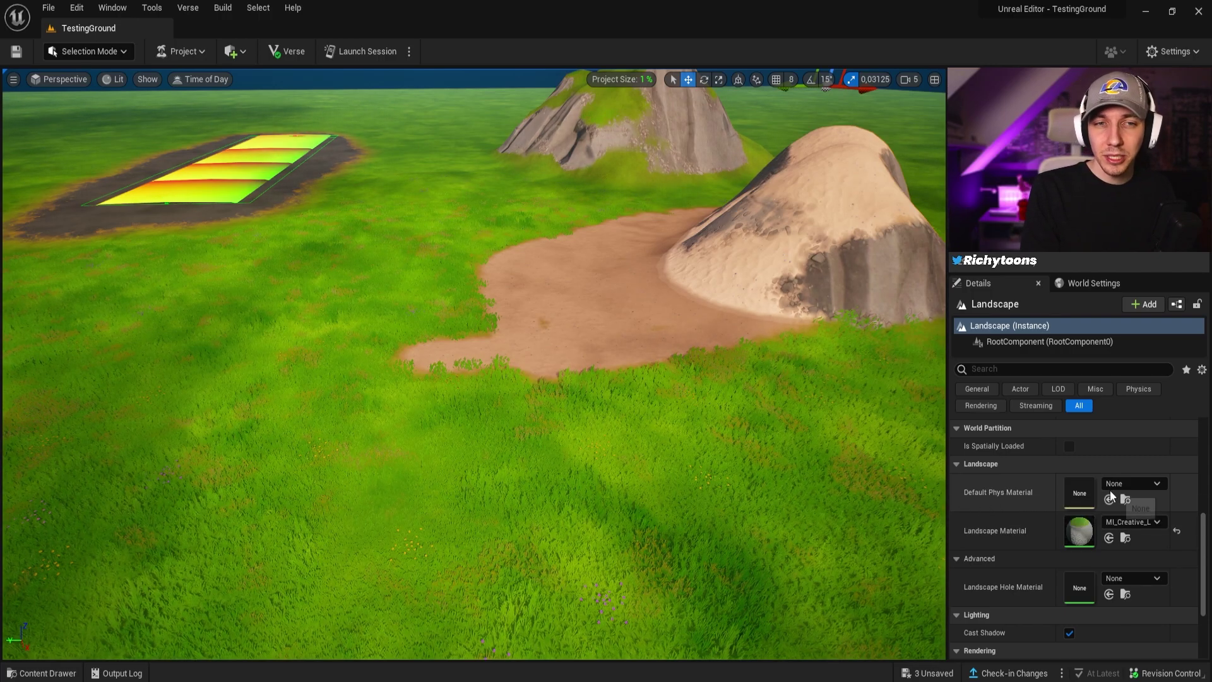
click(1126, 484)
scroll(1104, 379, down, 4)
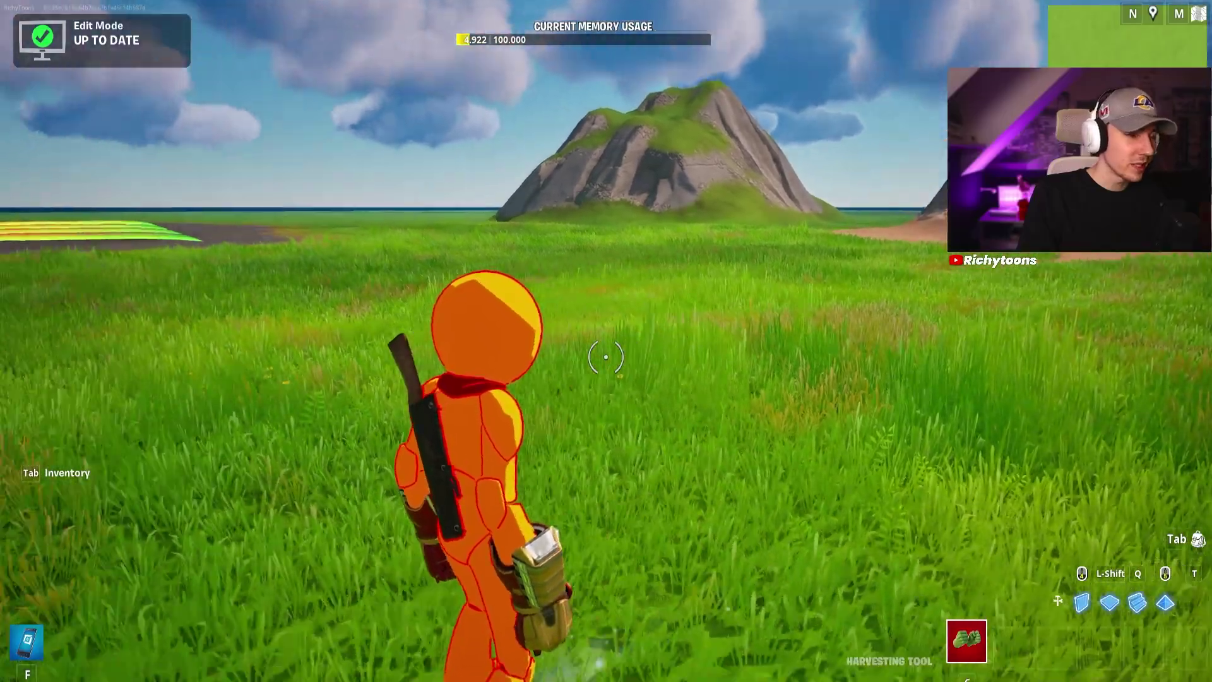
Walk forward onto the sand path in the playtest, then fly up and land again.
key(w)
key(space)
key(space)
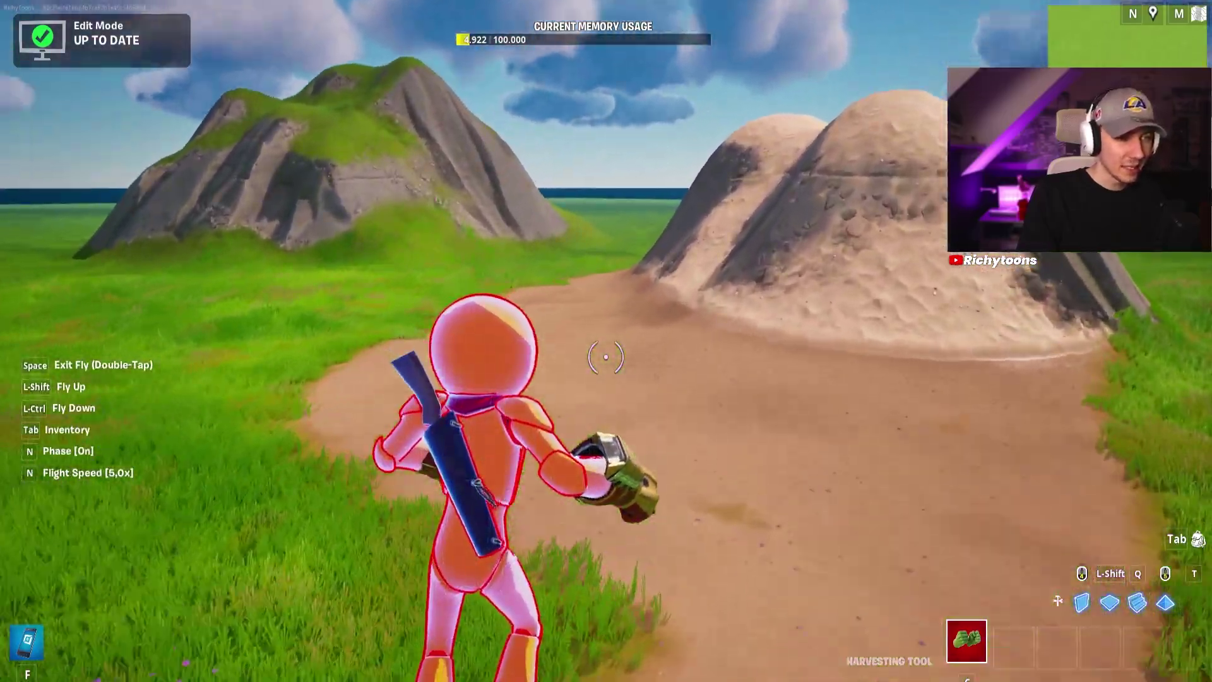
key(space)
key(space)
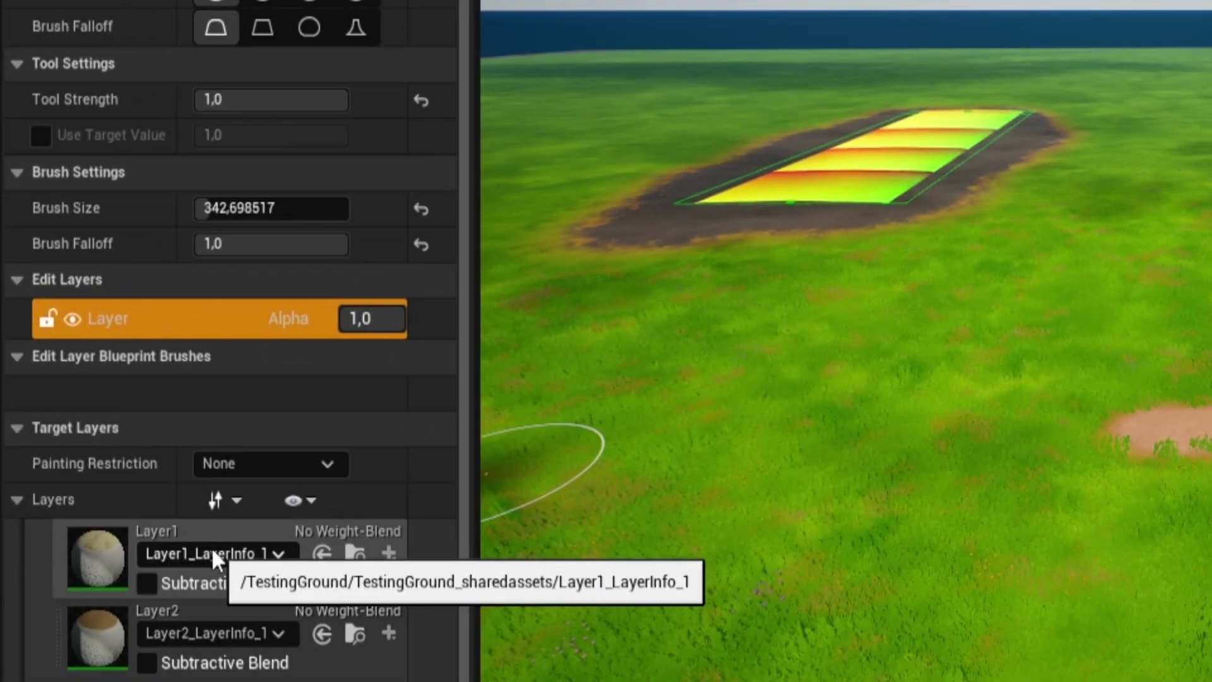
Find Layer3_LayerInfo_1 from the Layer3 paint layer and set its Phys Material to Lava.
click(70, 524)
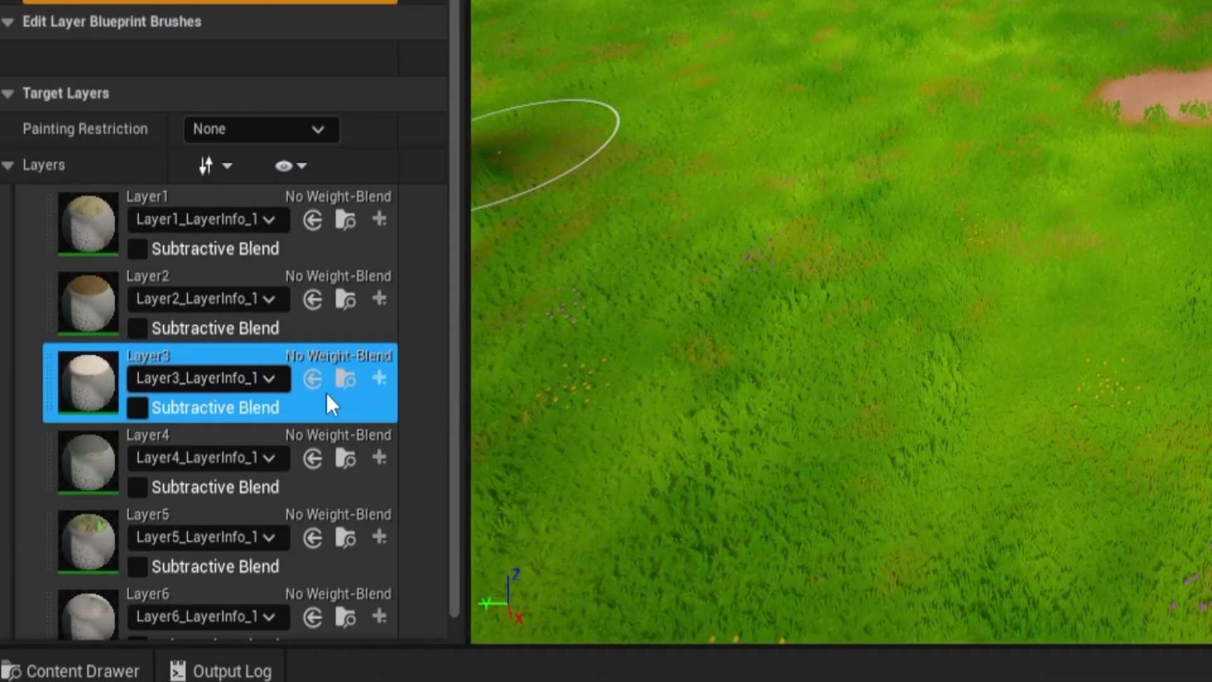
click(345, 379)
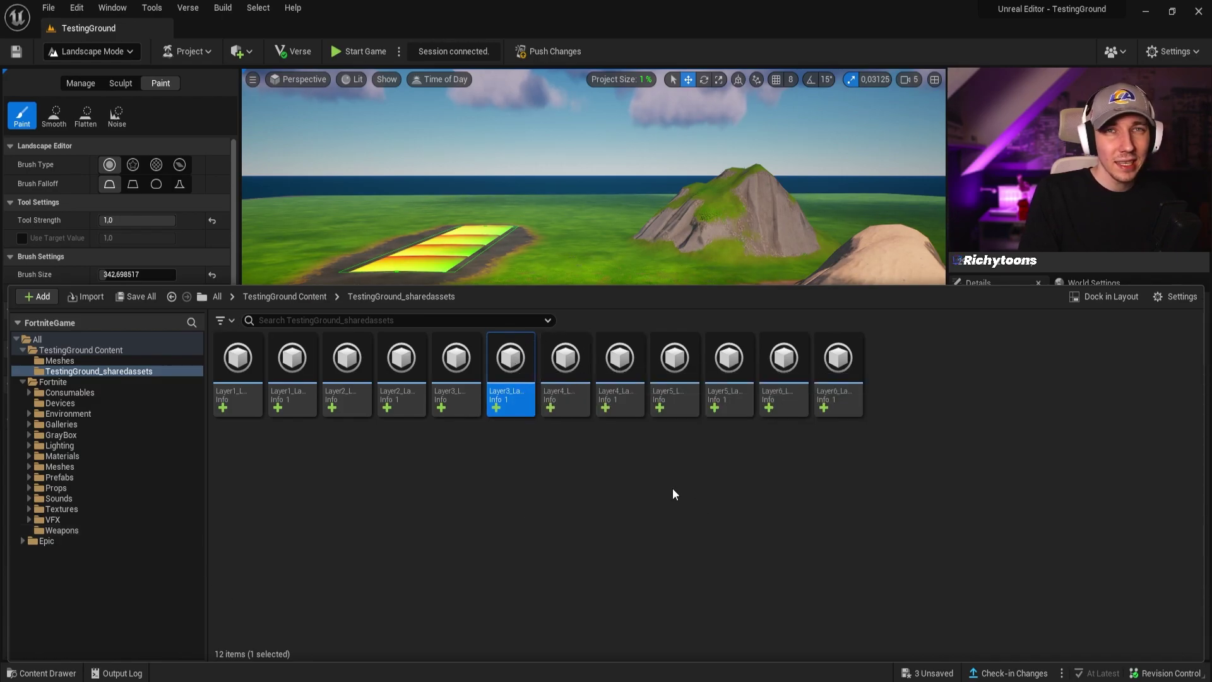
double_click(512, 359)
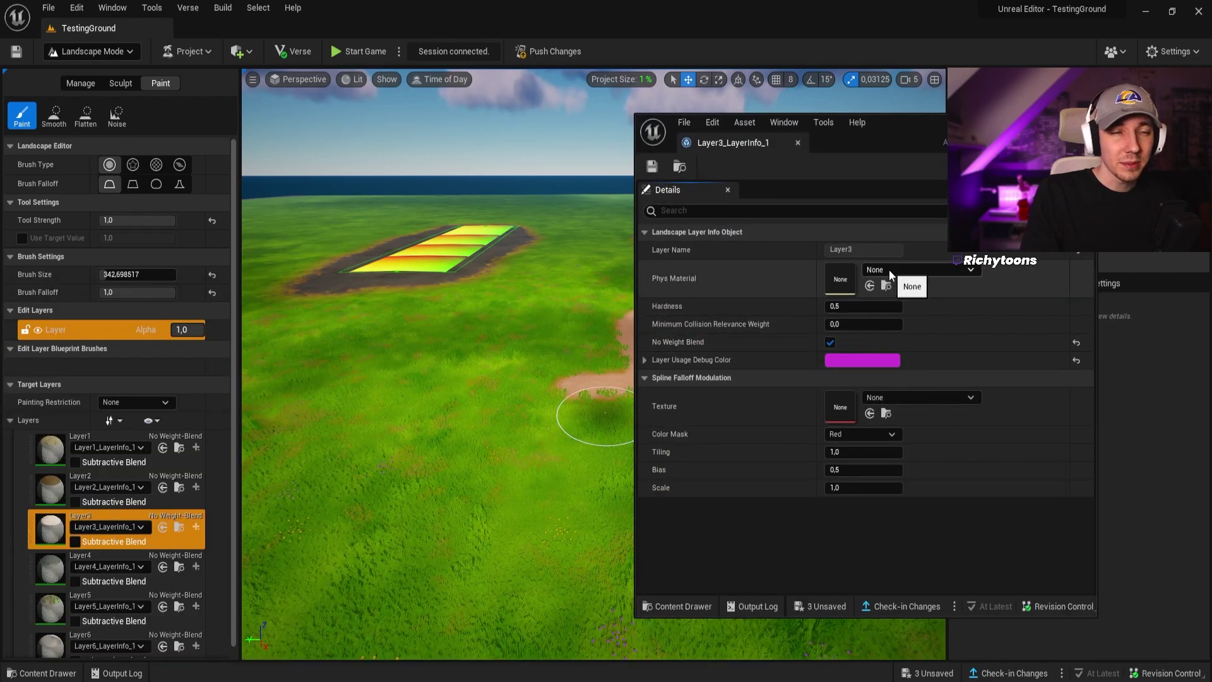
drag(915, 118, 746, 110)
click(751, 260)
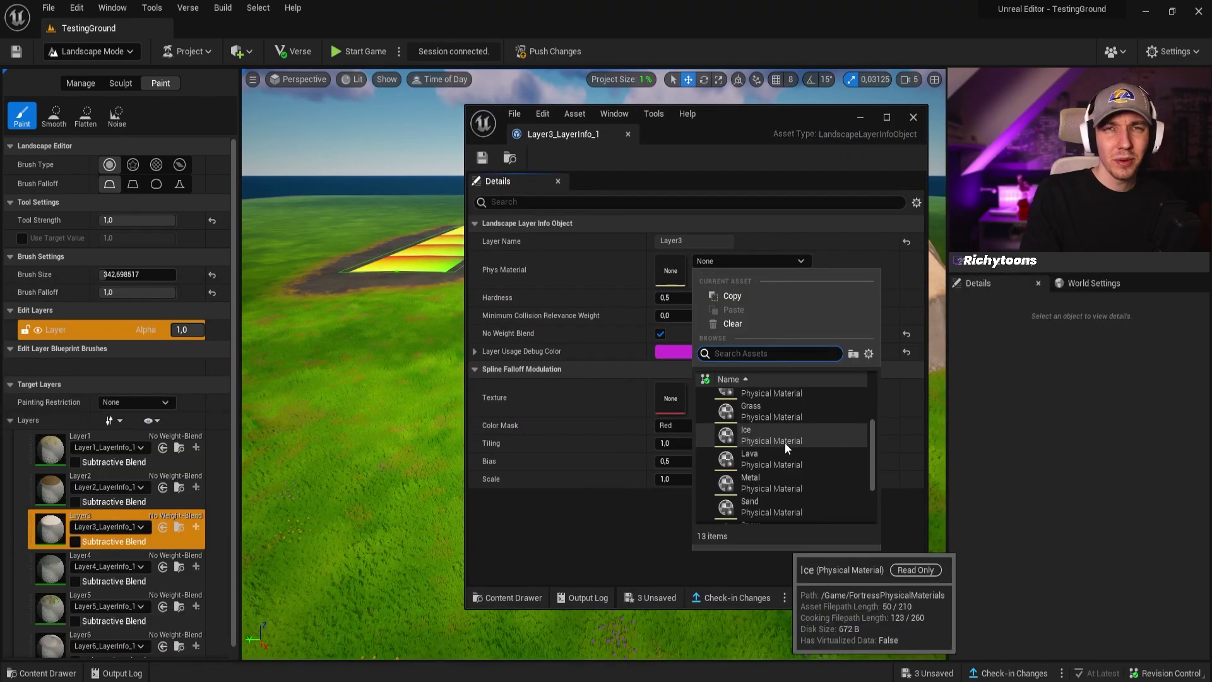
click(783, 457)
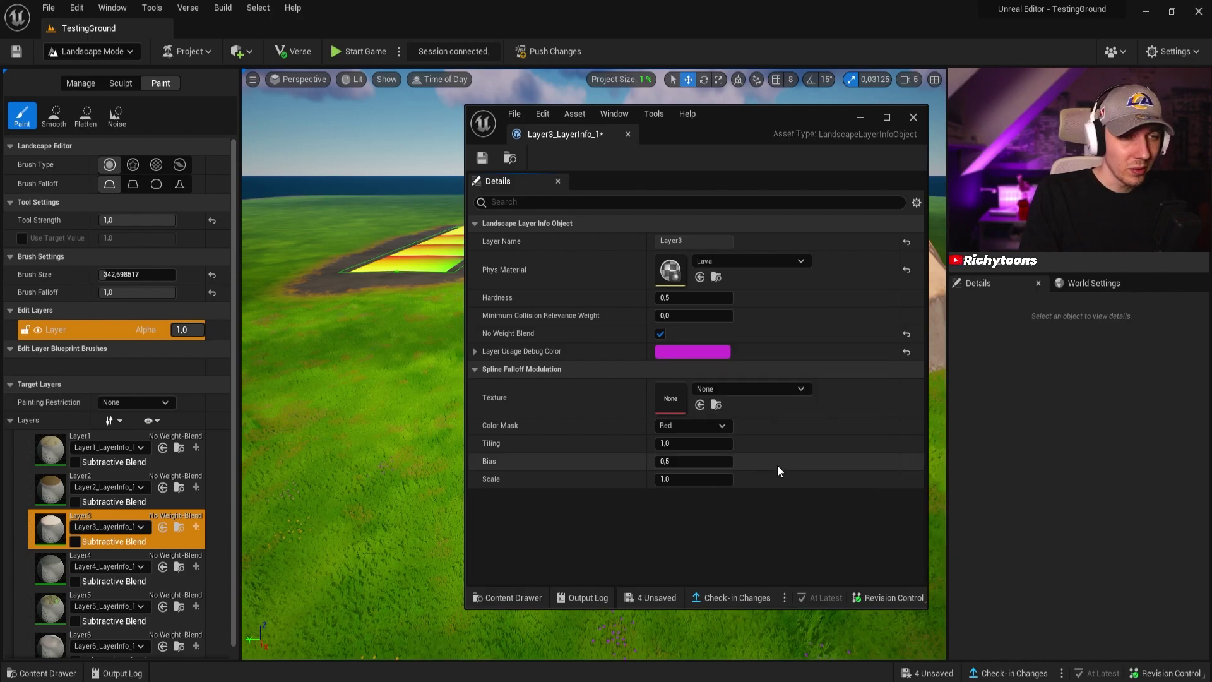
click(913, 117)
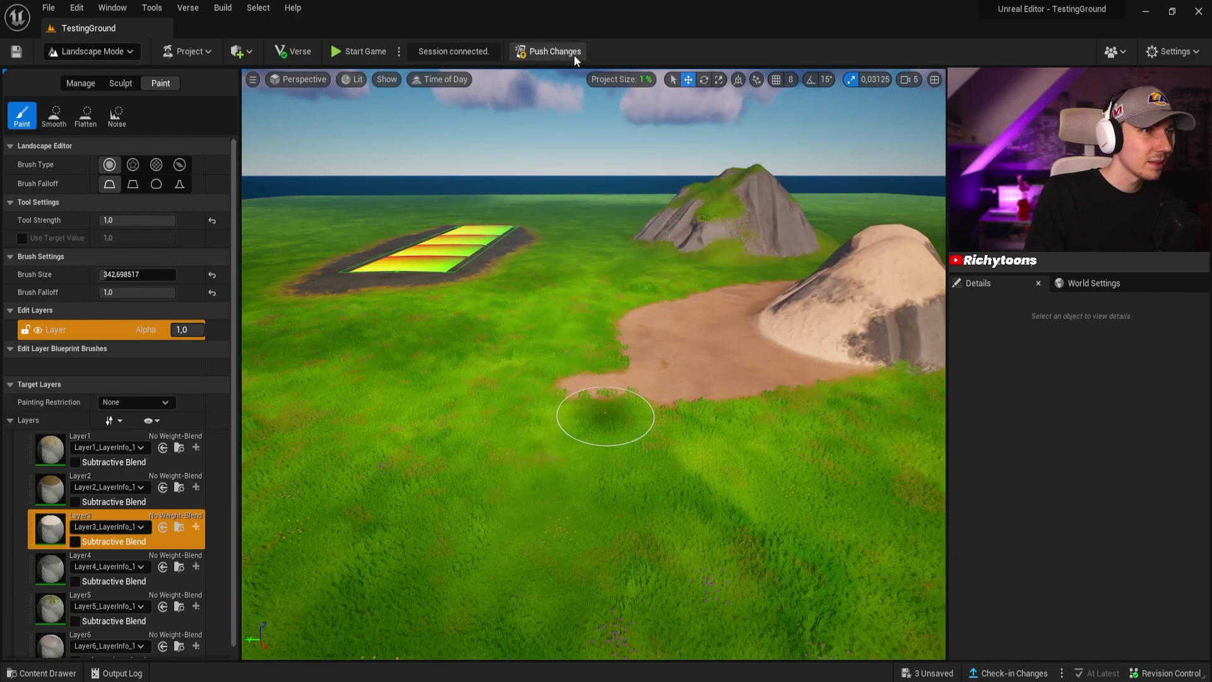
Push the changes to the live session and walk across the grass and dirt path.
click(568, 52)
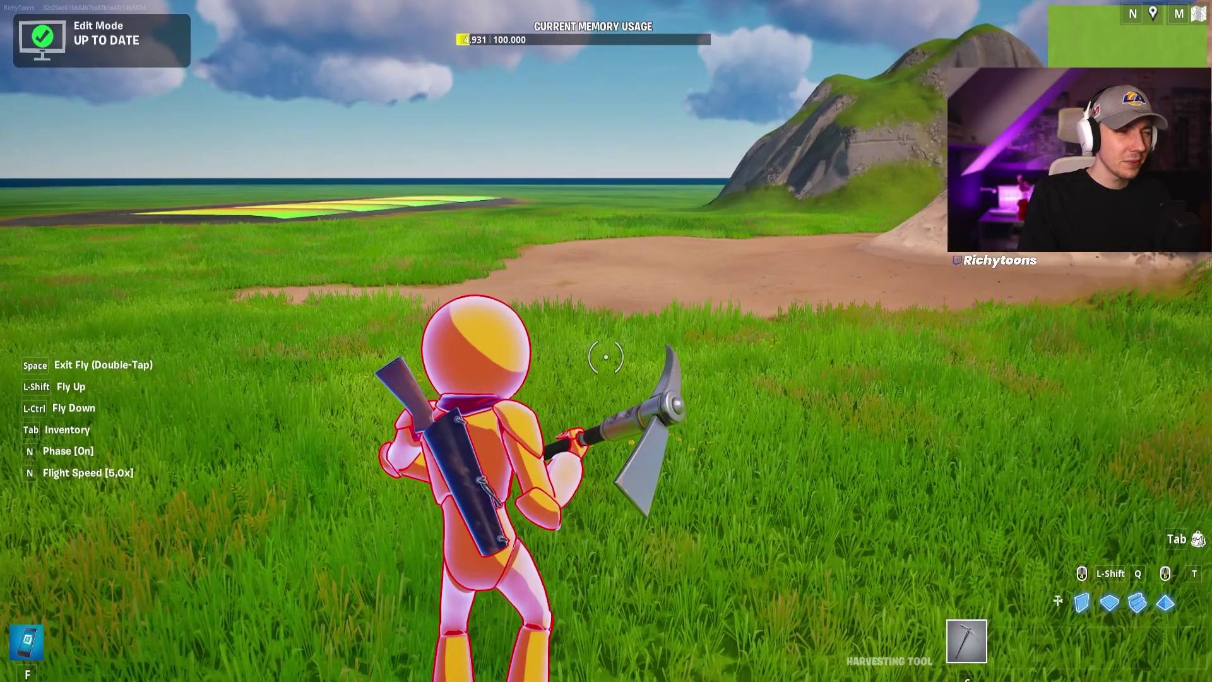
key(w)
key(w)
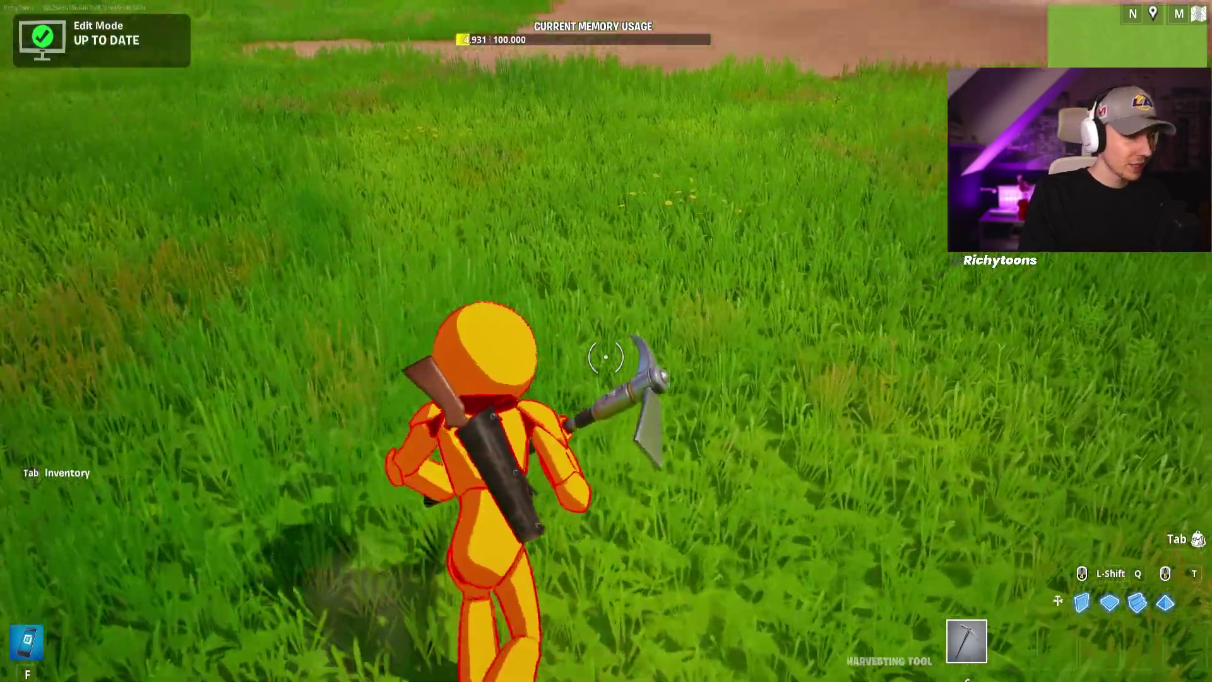
key(w)
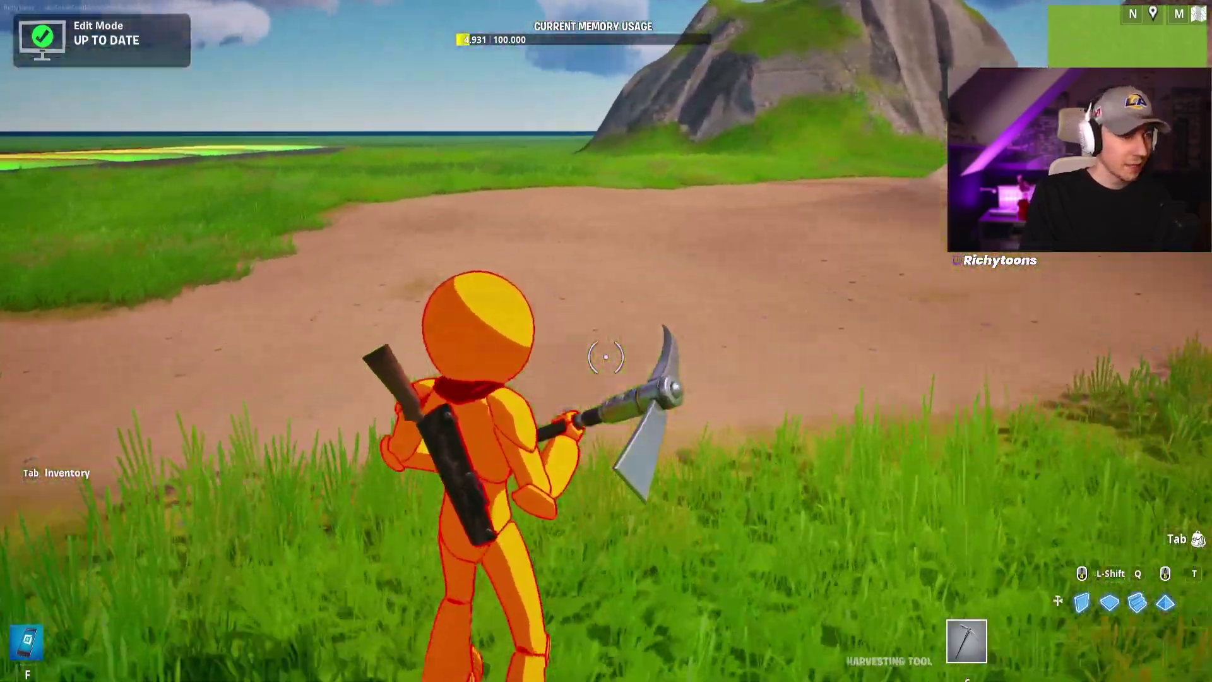
key(w)
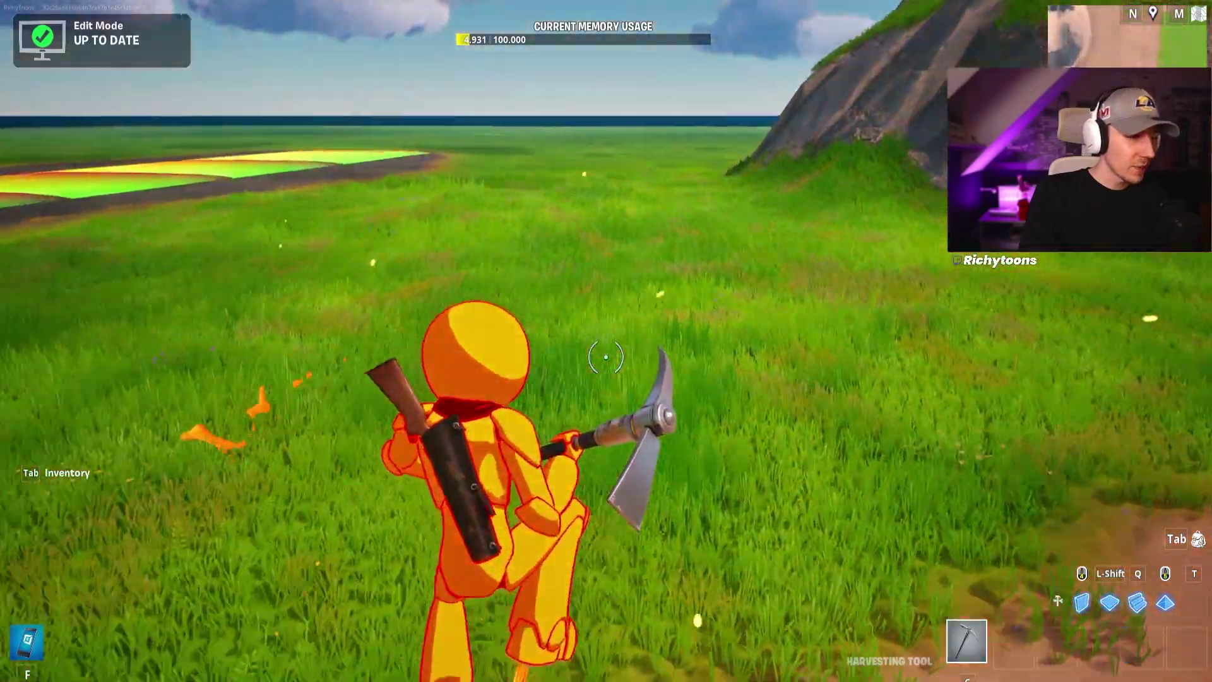
key(w)
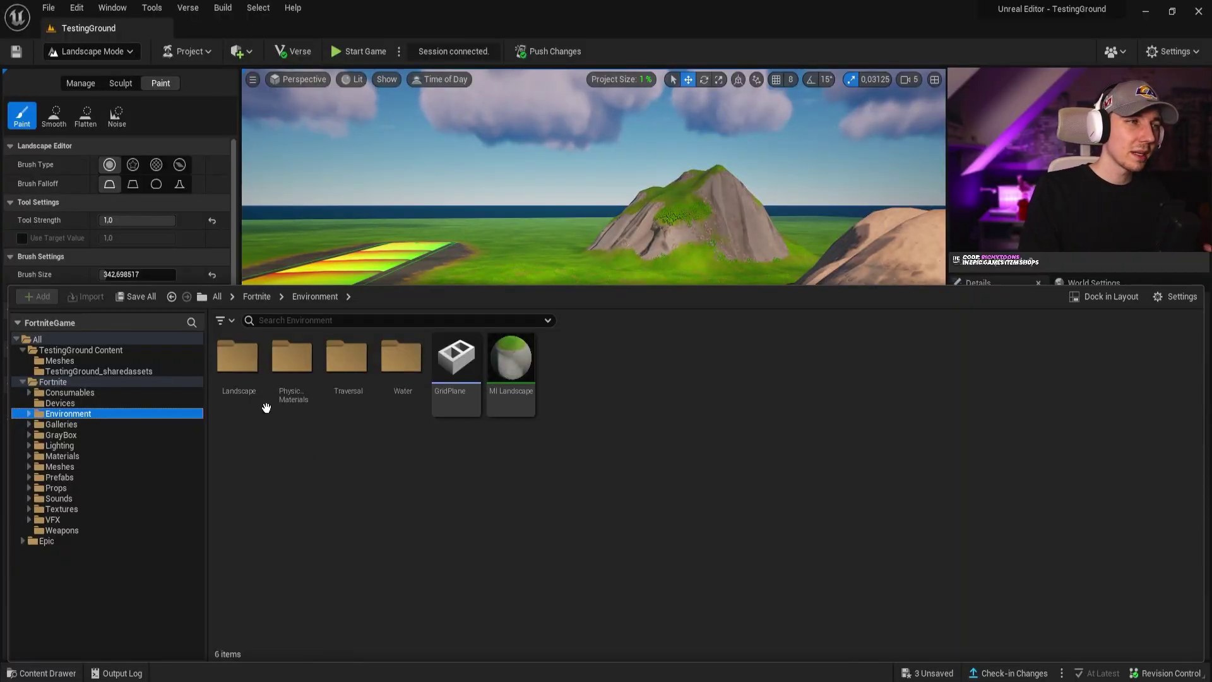
Open the PhysicalMaterials folder, try editing the read-only Water material, then deselect it.
double_click(291, 359)
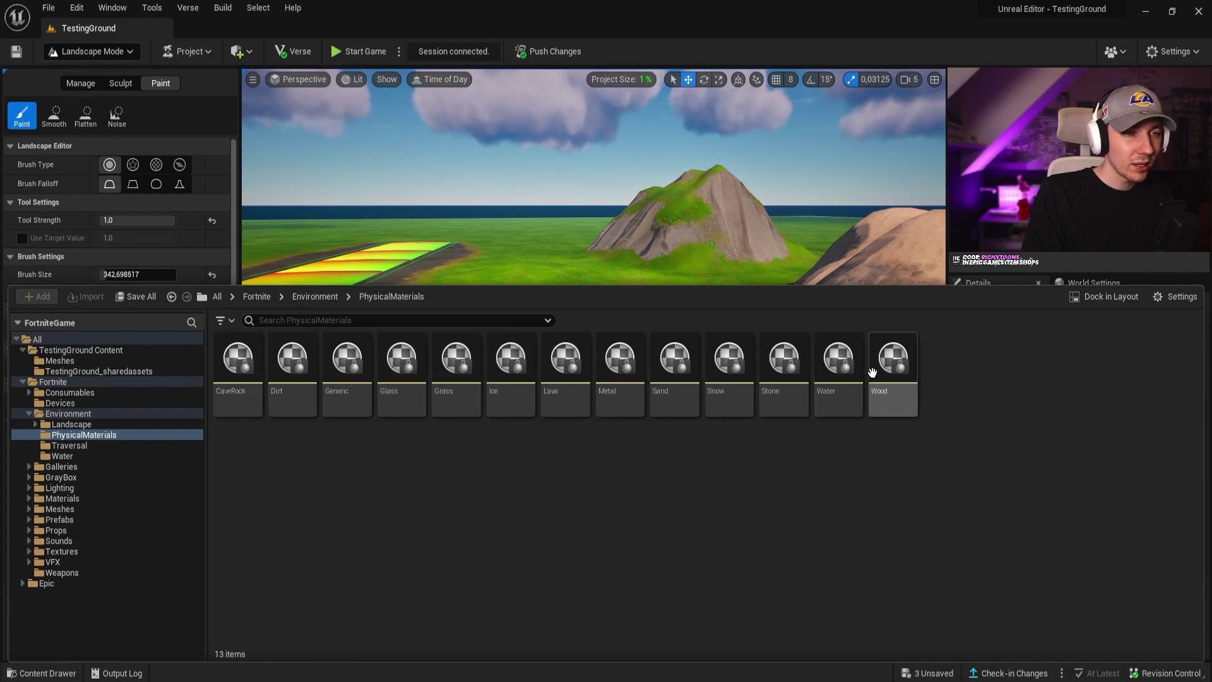
double_click(836, 370)
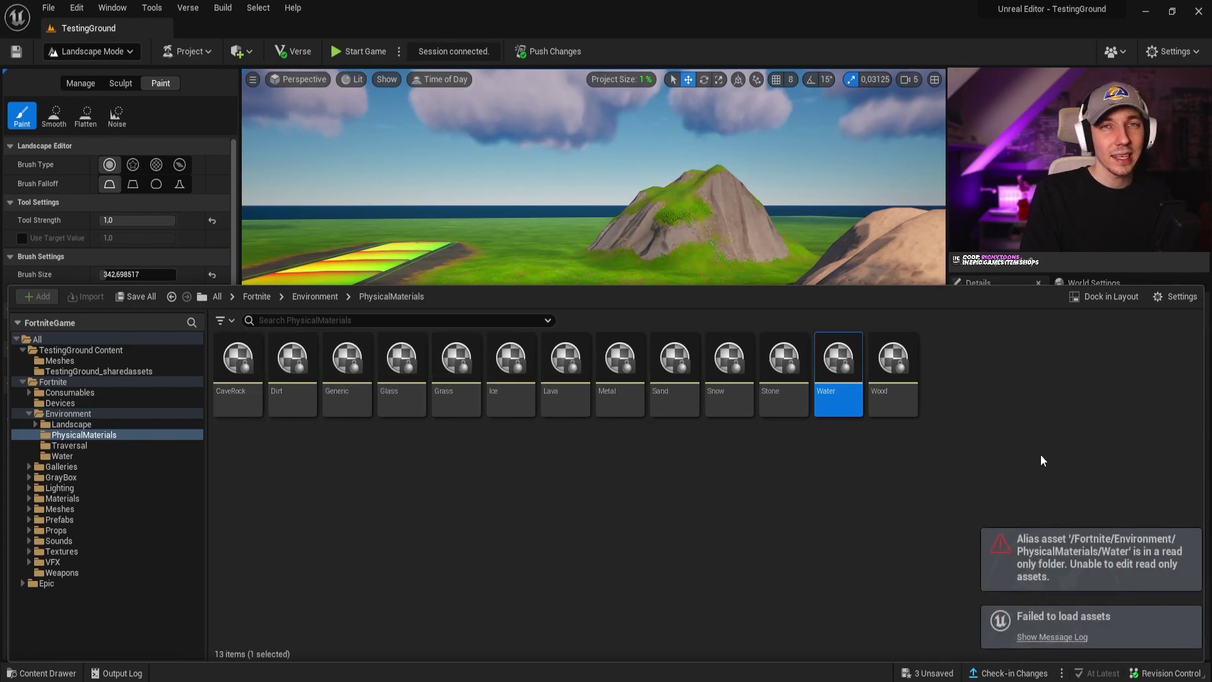
click(990, 438)
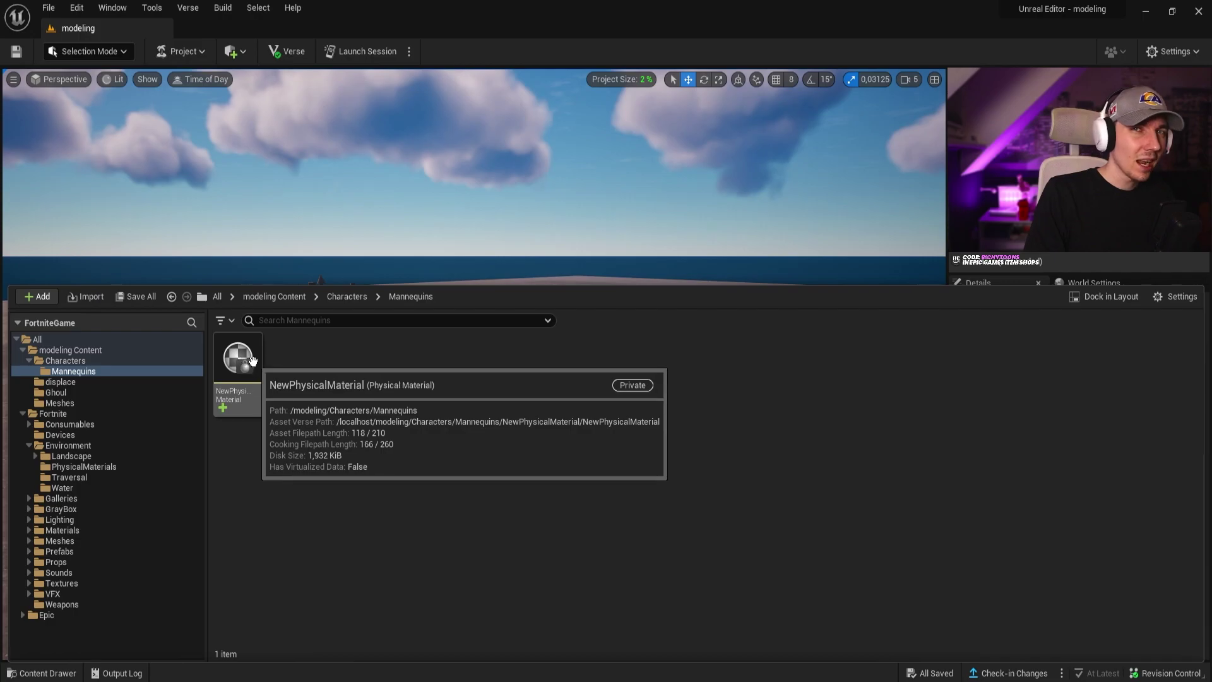
Open NewPhysicalMaterial and browse its Surface Type list, leaving it at Default.
click(250, 367)
double_click(250, 368)
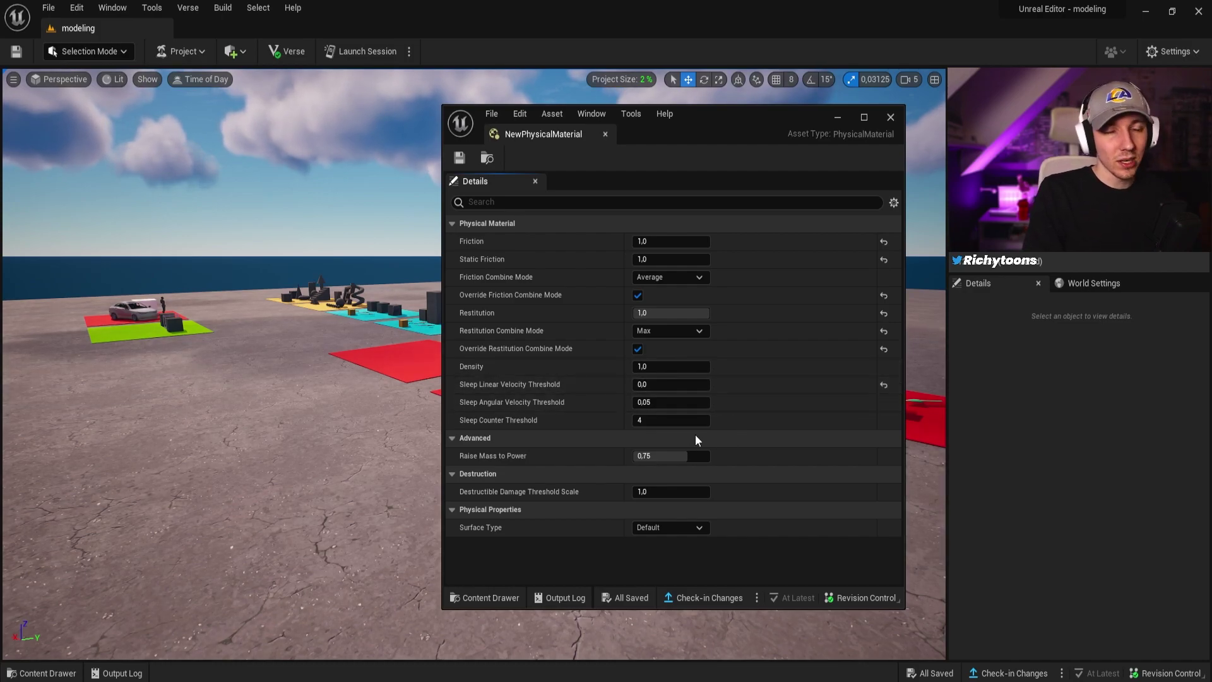
click(668, 529)
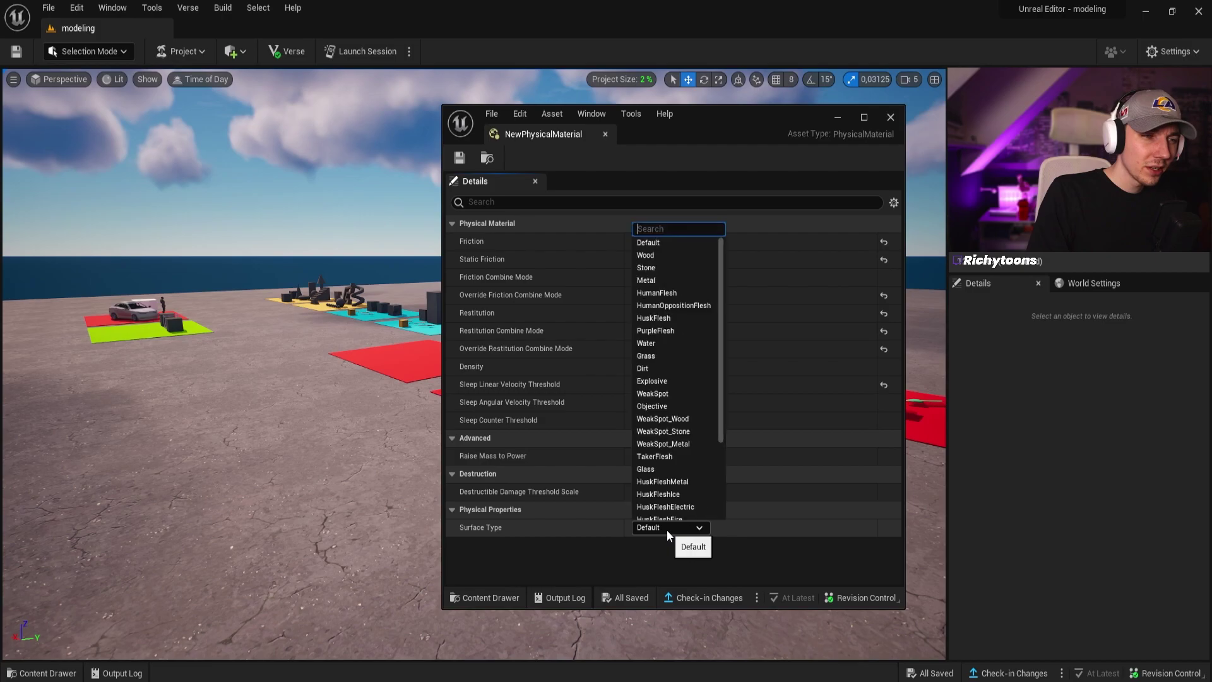
scroll(683, 422, down, 3)
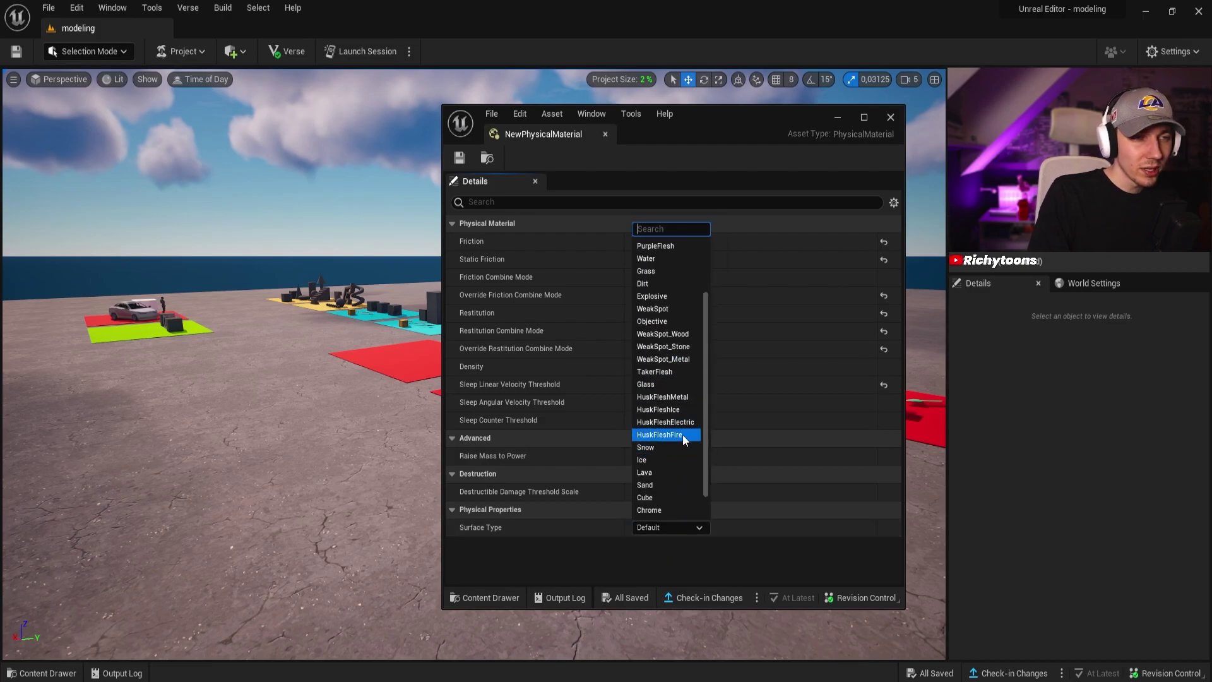
drag(703, 422, 718, 443)
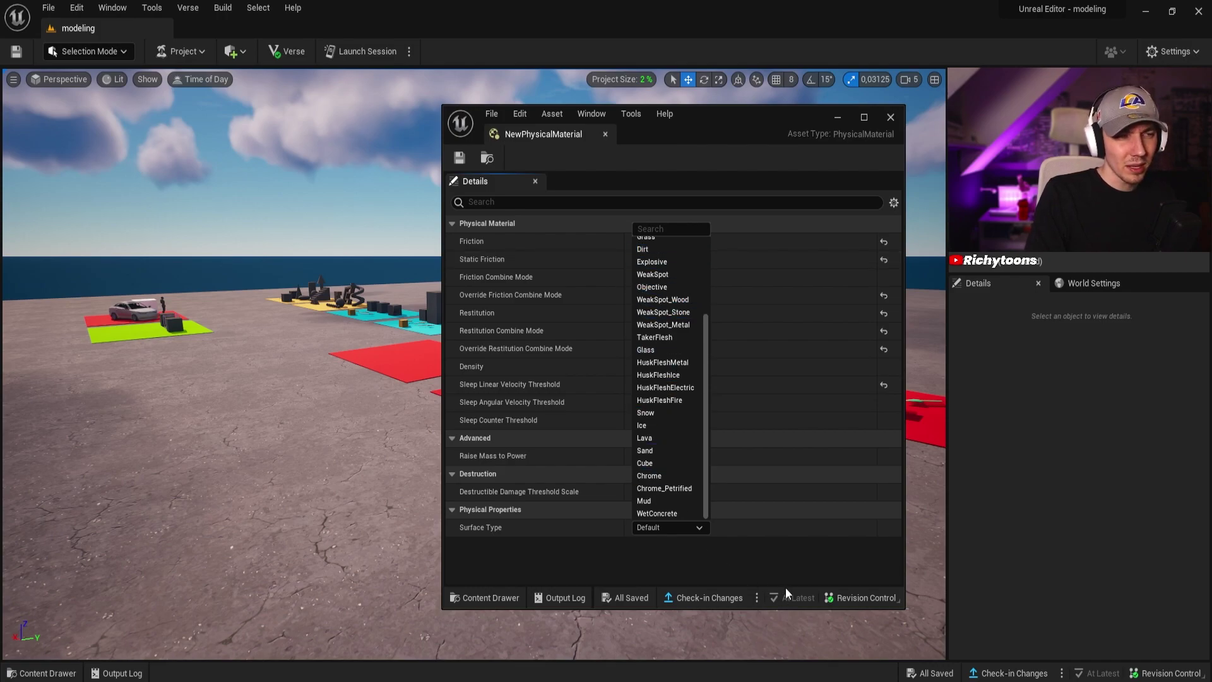
click(779, 551)
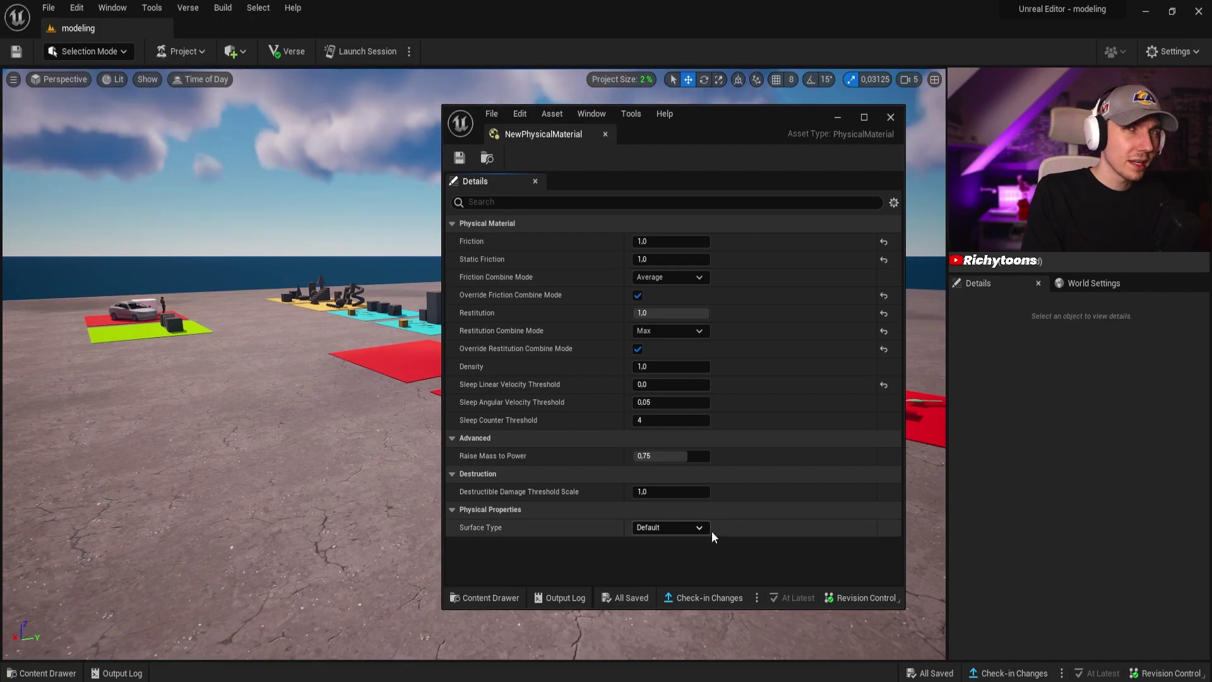
click(697, 530)
scroll(683, 373, down, 3)
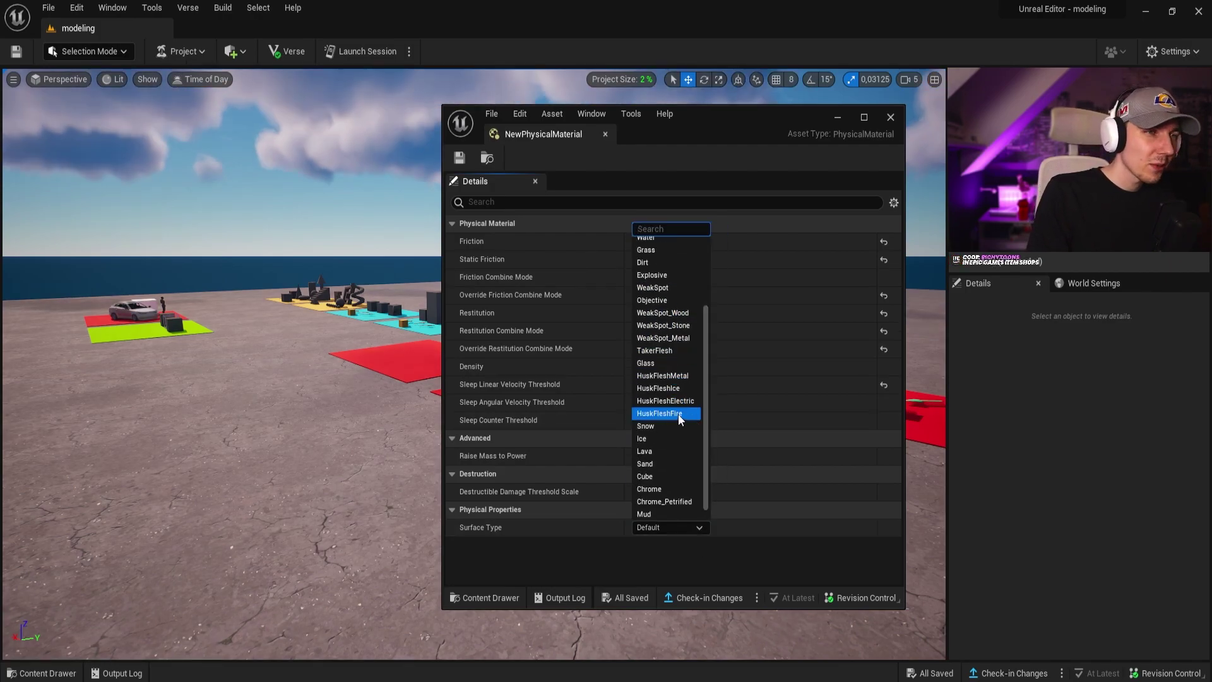
scroll(678, 414, up, 3)
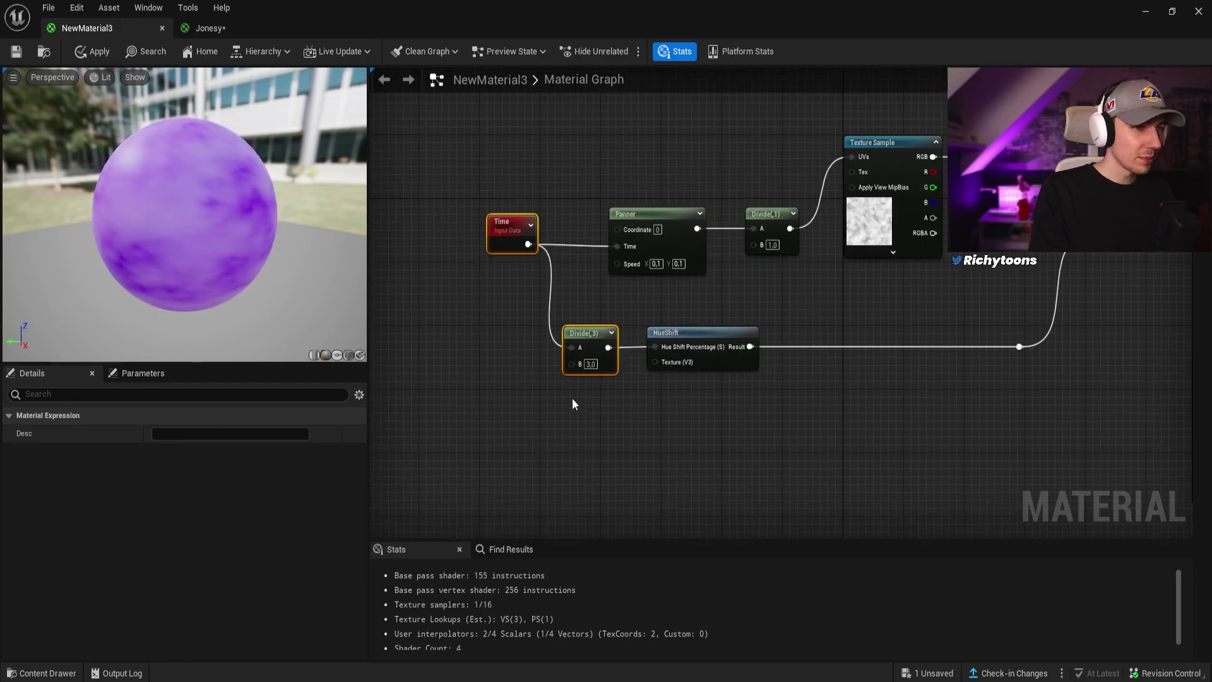
Delete the Time, Divide, HueShift, Multiply, Add and reroute nodes, then reposition Texture Sample and Panner.
key(Delete)
click(702, 335)
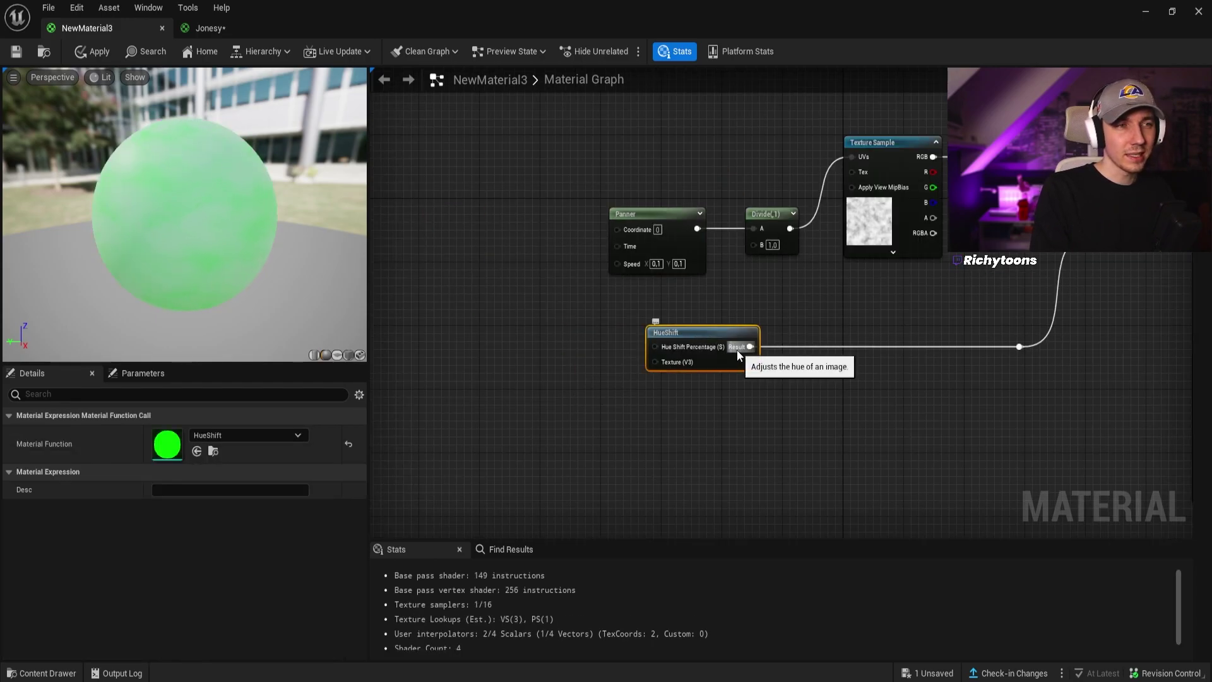
key(Delete)
right_drag(736, 350, 558, 405)
drag(955, 410, 848, 207)
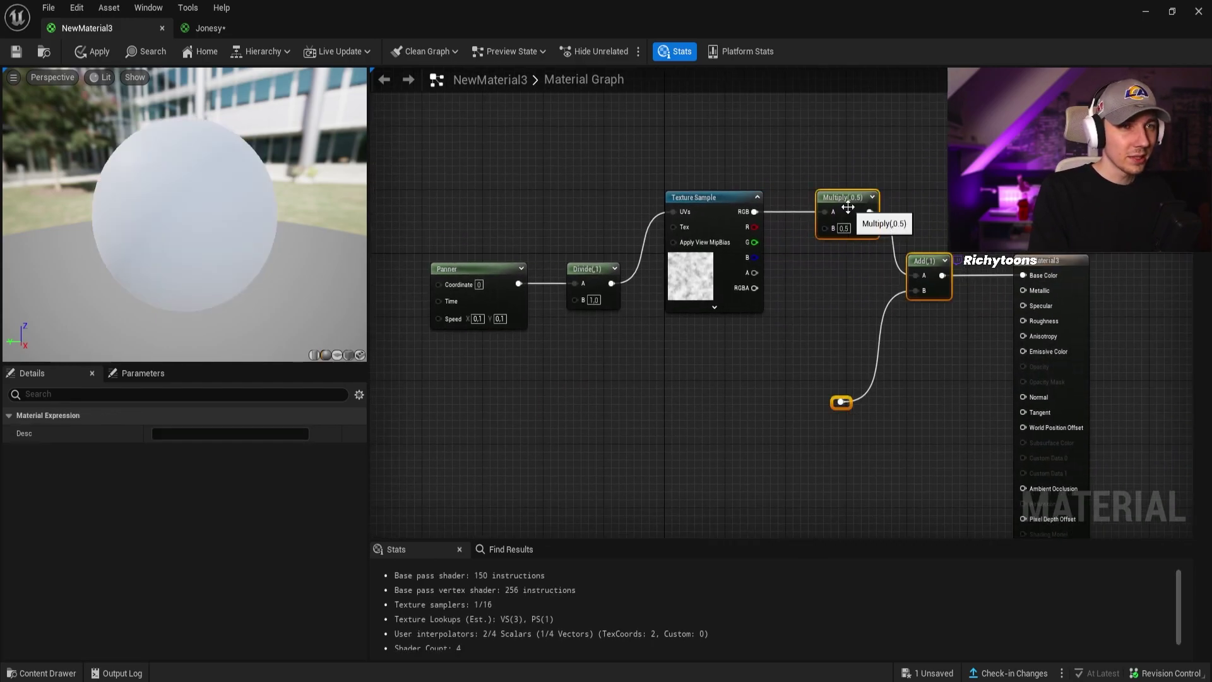
key(Delete)
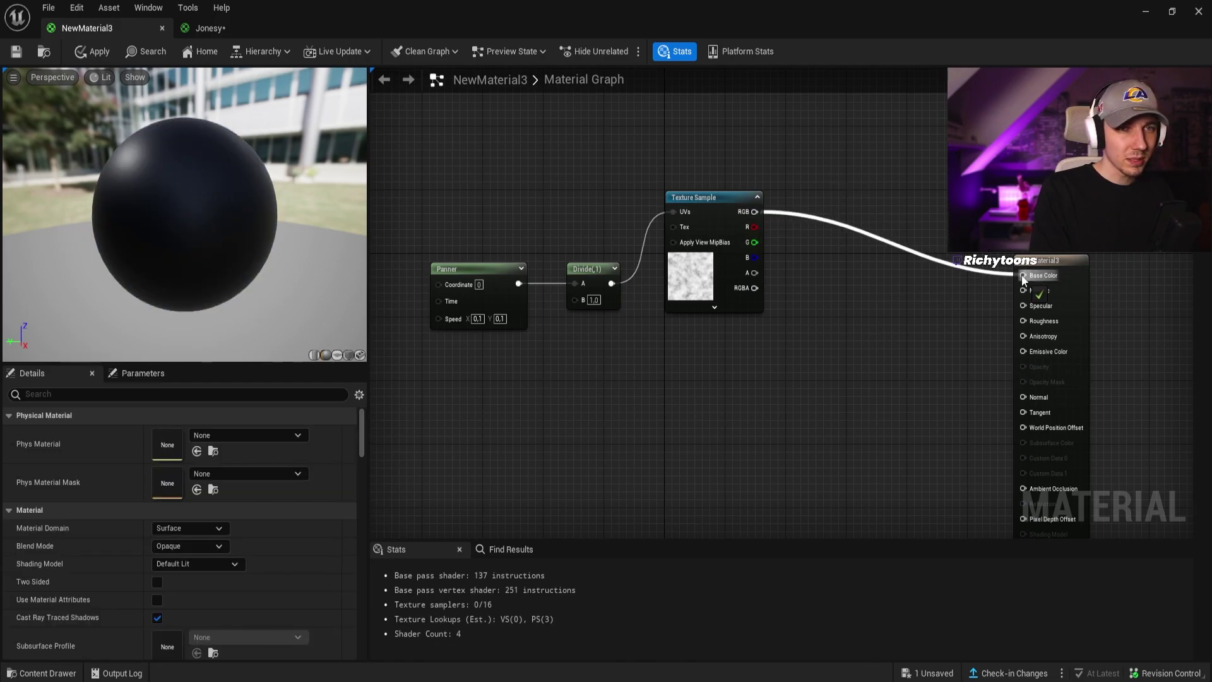
drag(1023, 281, 1023, 276)
click(603, 271)
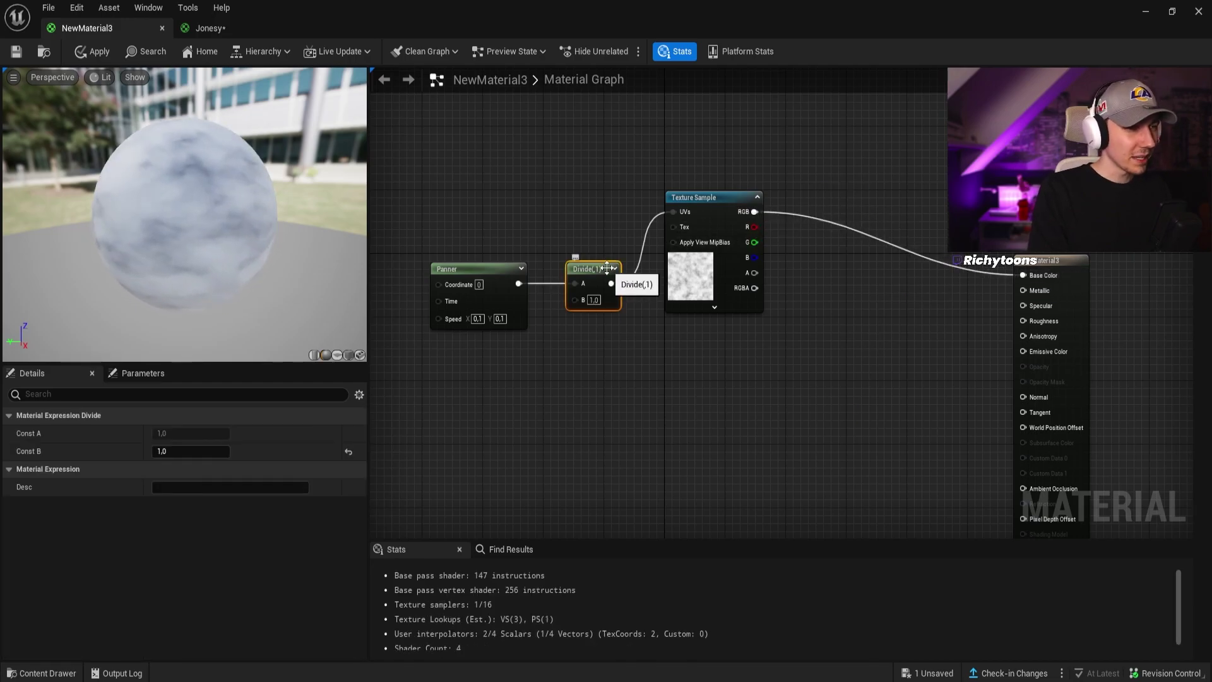
key(Delete)
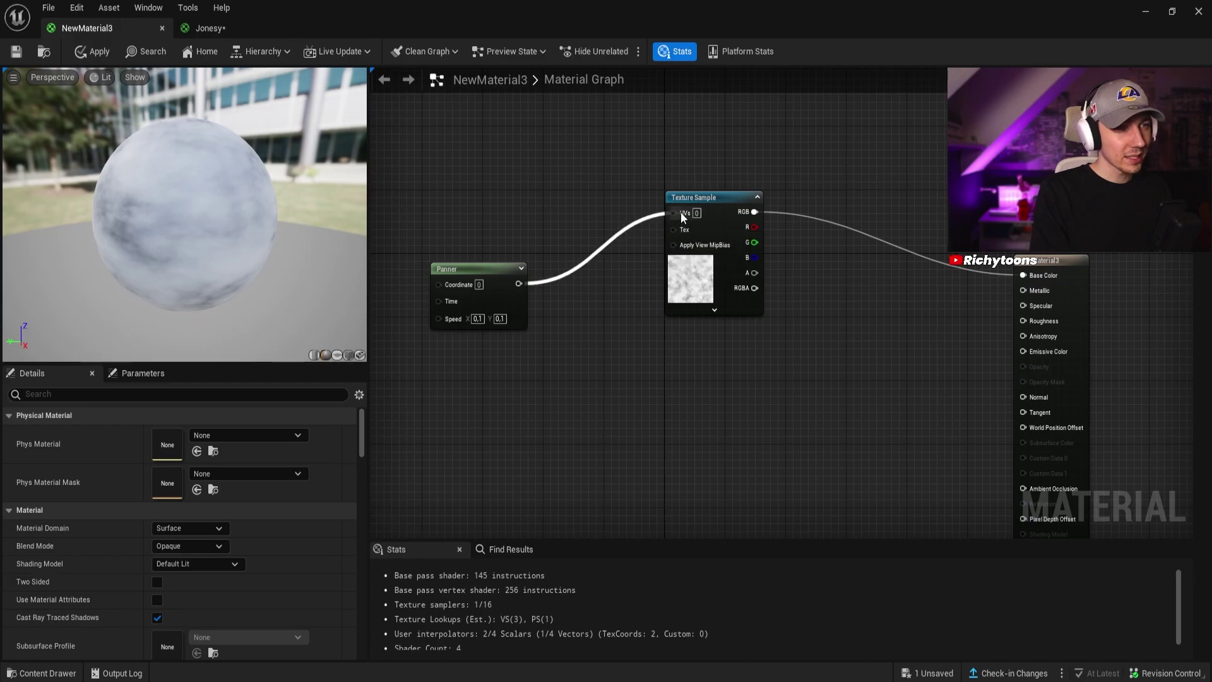
drag(681, 217, 833, 250)
drag(483, 268, 663, 242)
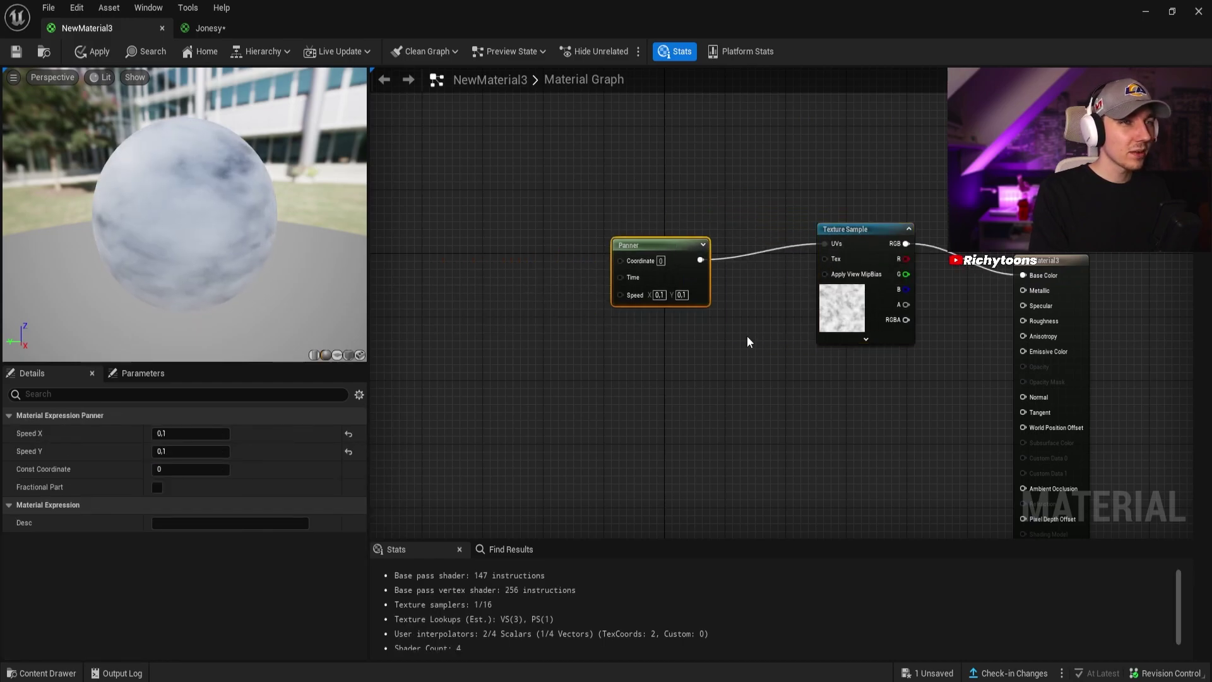
Add the jonsey texture, wire Panner to its UVs and RGB to Base Color, and adjust Speed Y.
key(ctrl+space)
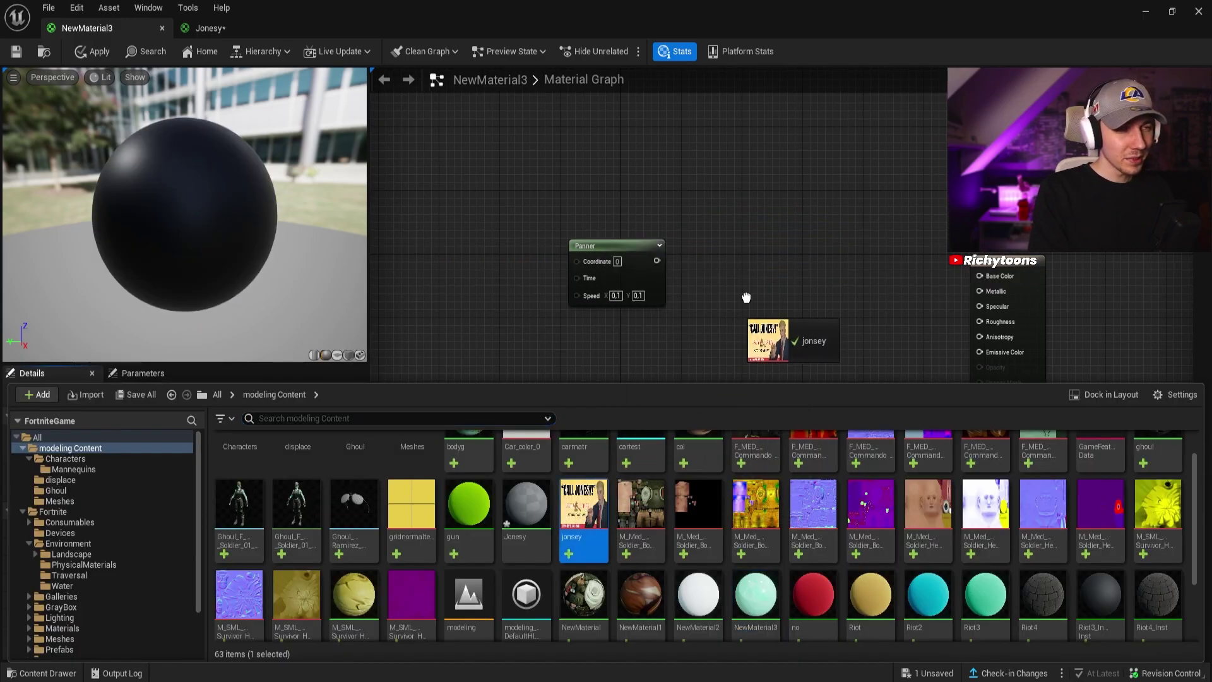
drag(746, 297, 791, 252)
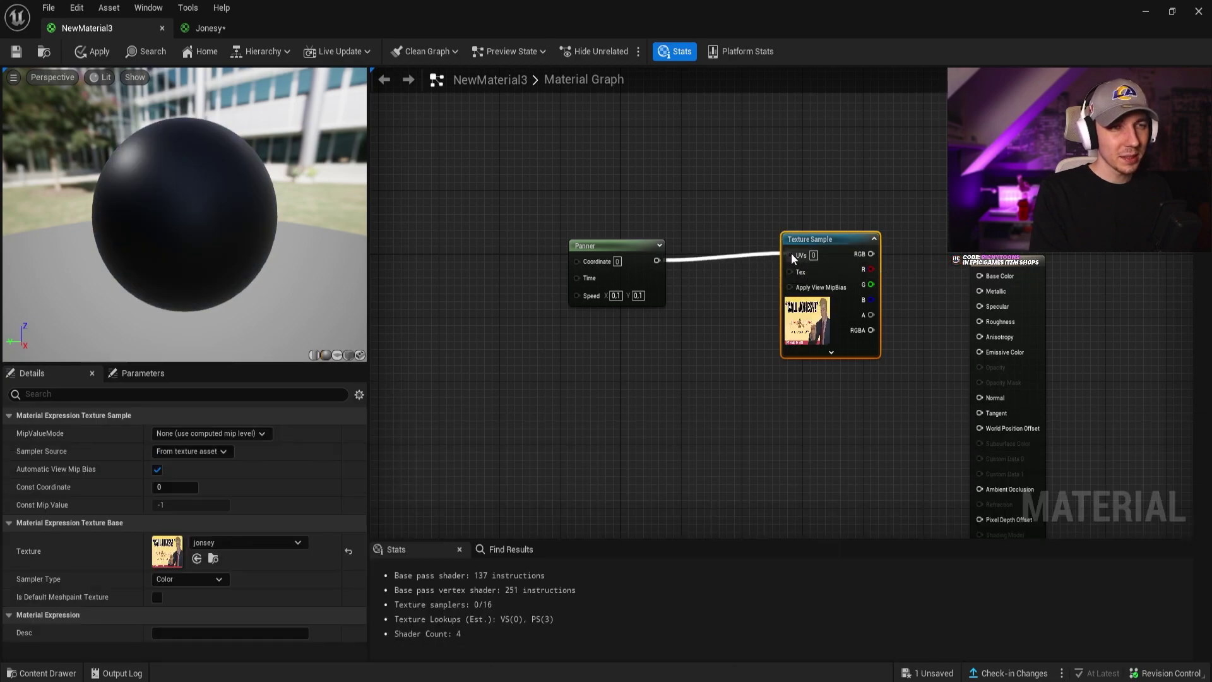
drag(871, 254, 914, 259)
drag(982, 278, 982, 277)
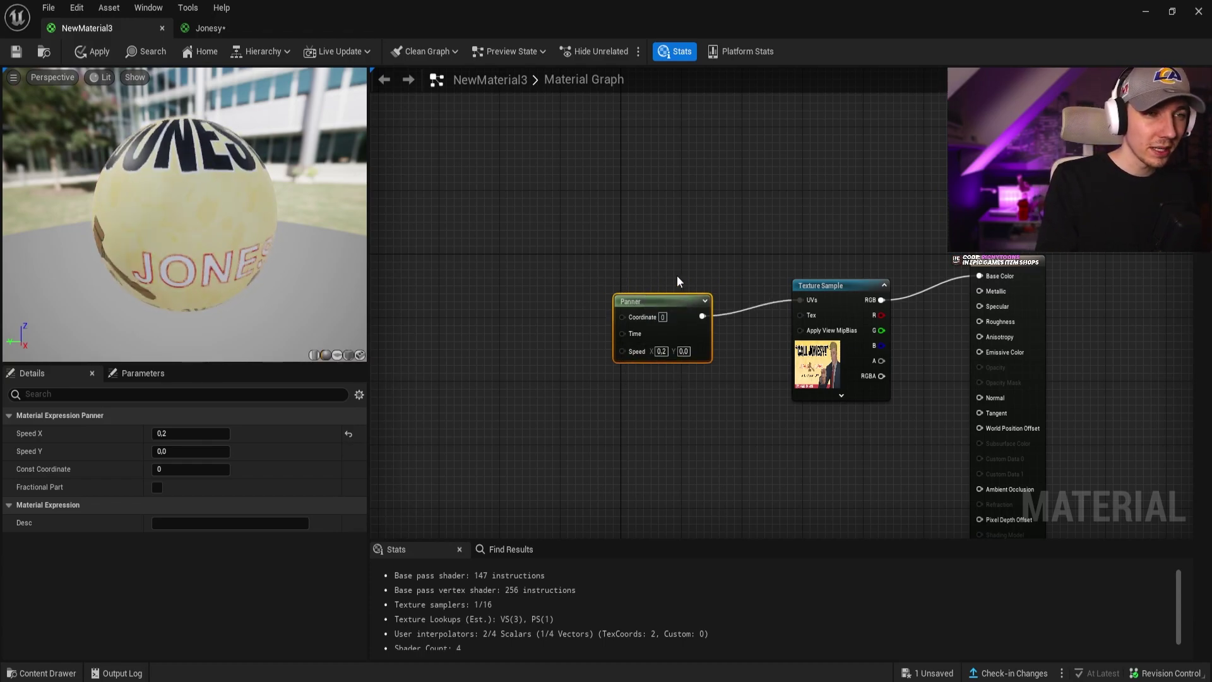
drag(620, 313, 619, 321)
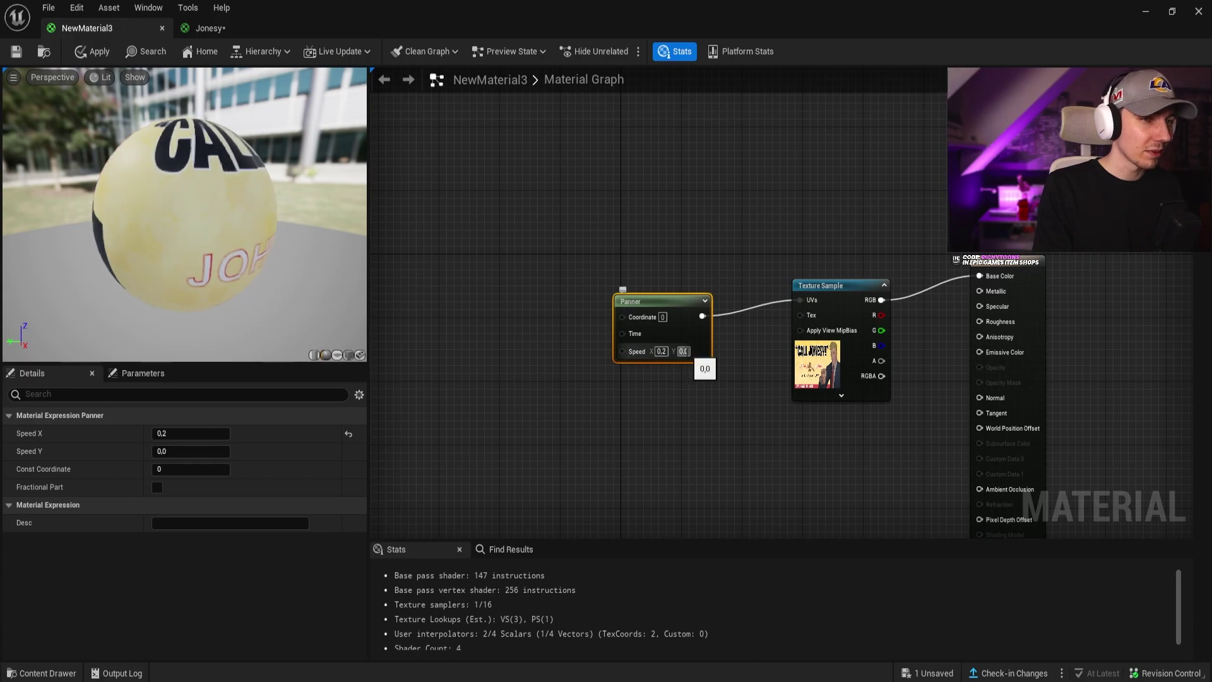
text(1)
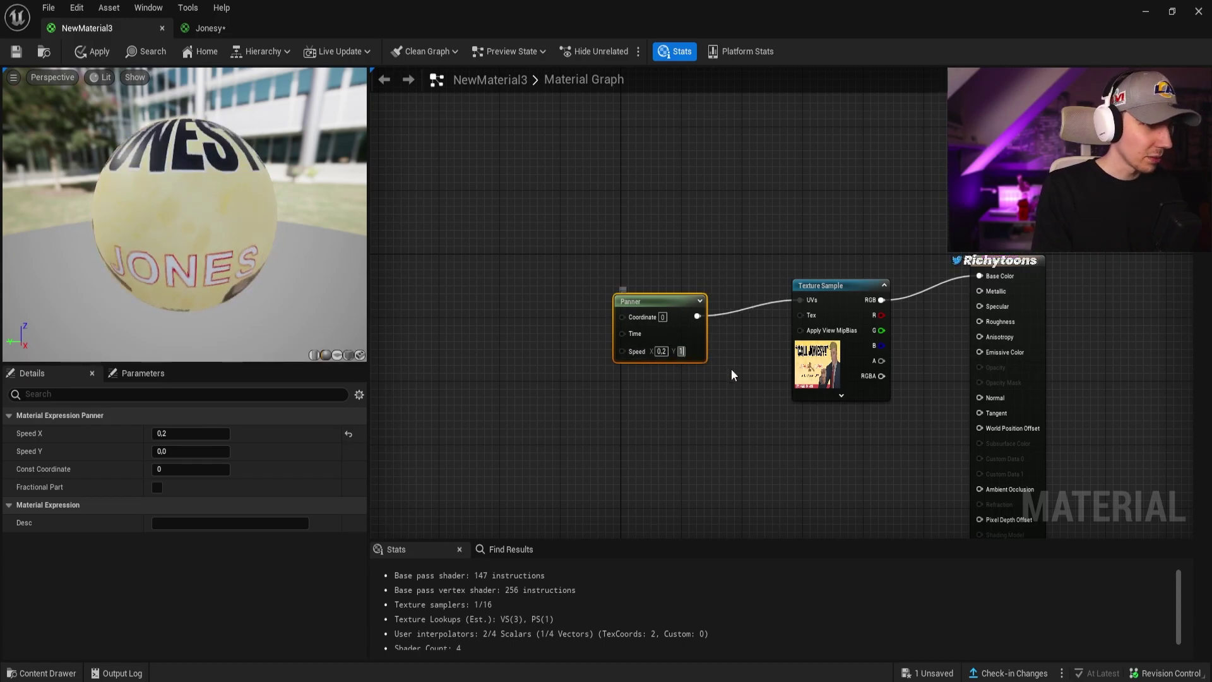
click(723, 382)
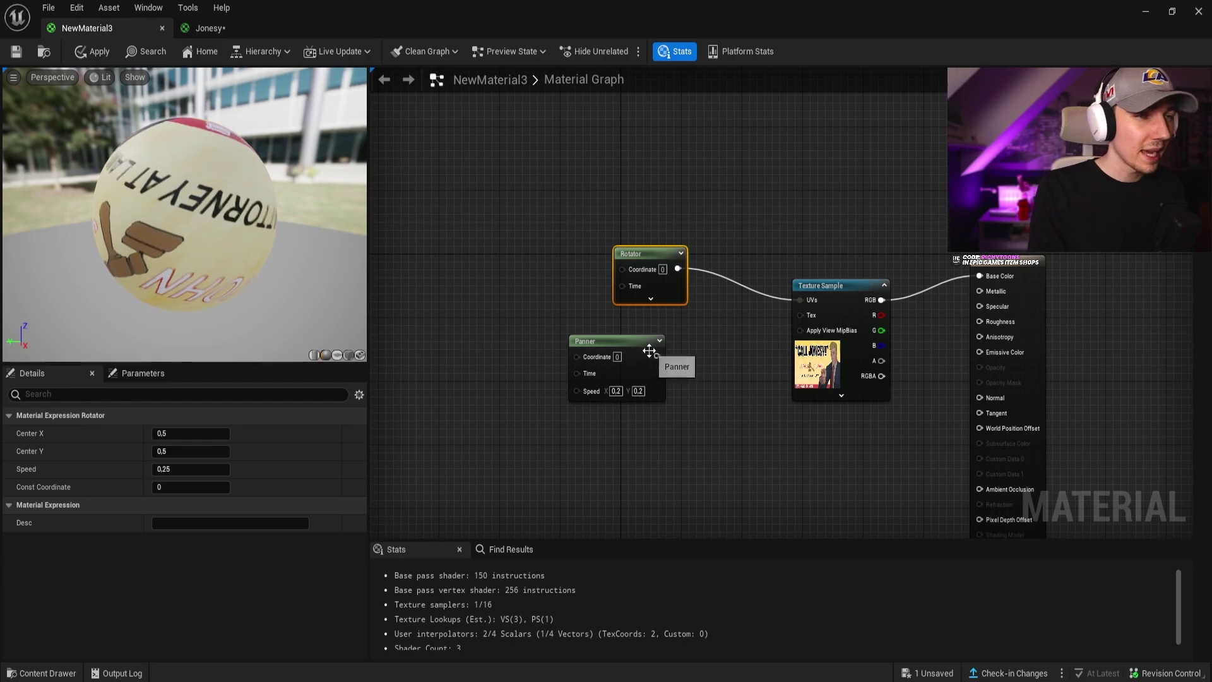
Plug the Panner into UVs in place of the Rotator, delete the Rotator, then apply and save.
drag(656, 356, 713, 346)
drag(801, 298, 802, 299)
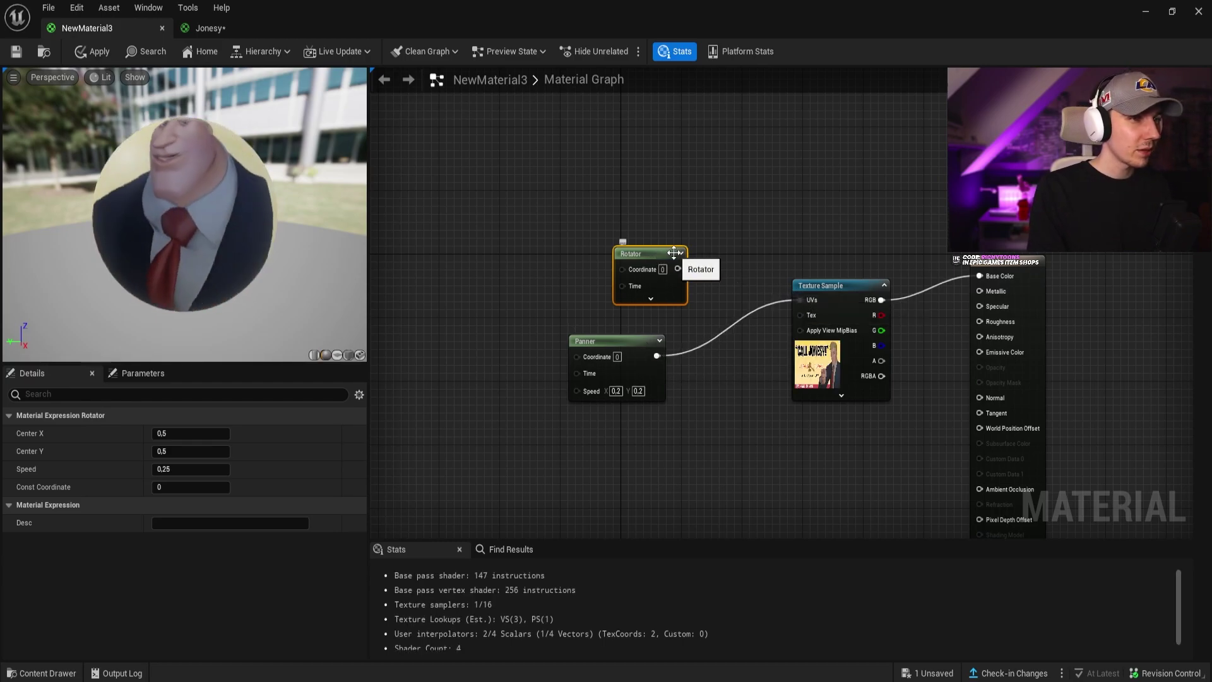
key(Delete)
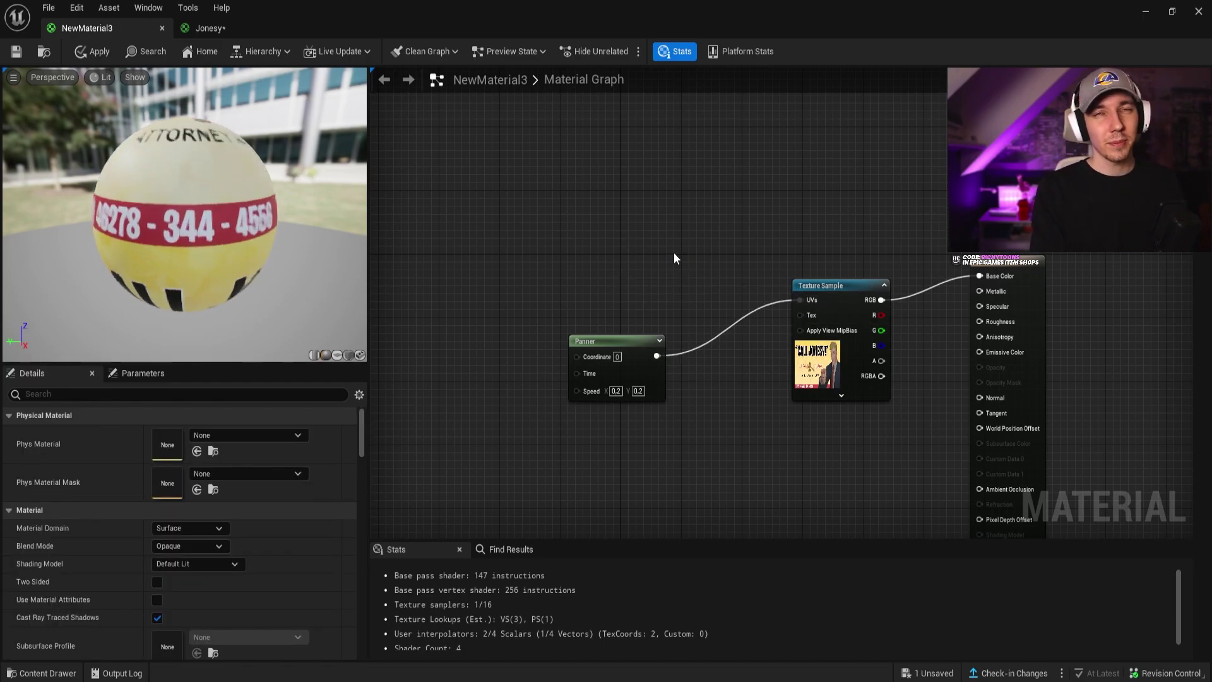
drag(609, 347, 640, 307)
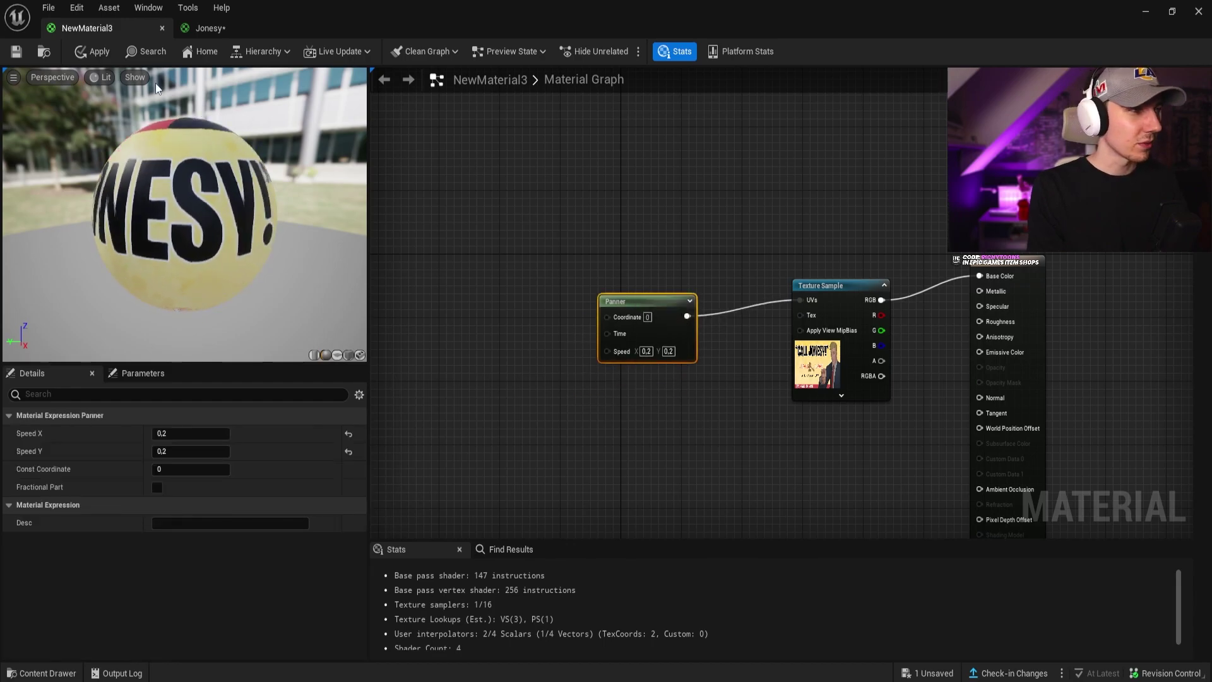
click(92, 51)
click(22, 52)
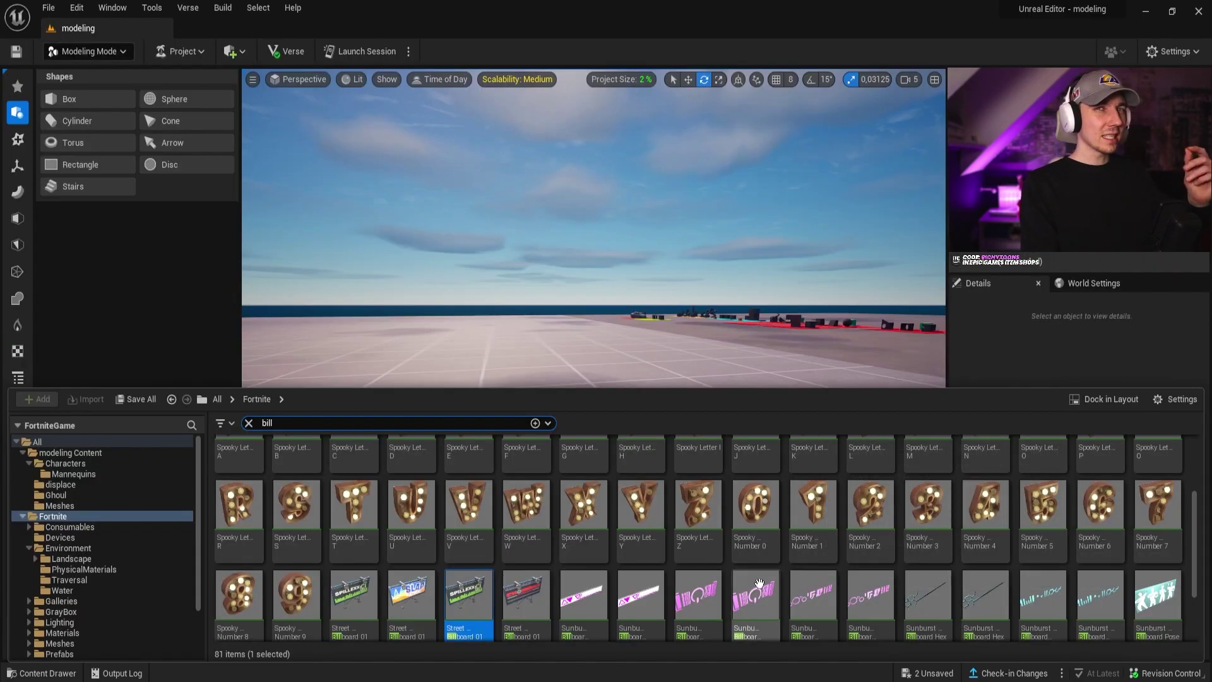
Place Street Billboard 01 in the level and rotate it to face the camera.
mouse_move(467, 597)
drag(467, 596, 623, 507)
drag(504, 631, 593, 568)
Assign NewDataAsset to the billboard's Primary texture slot so it shows CALL JONESY!
click(1117, 536)
mouse_move(1088, 384)
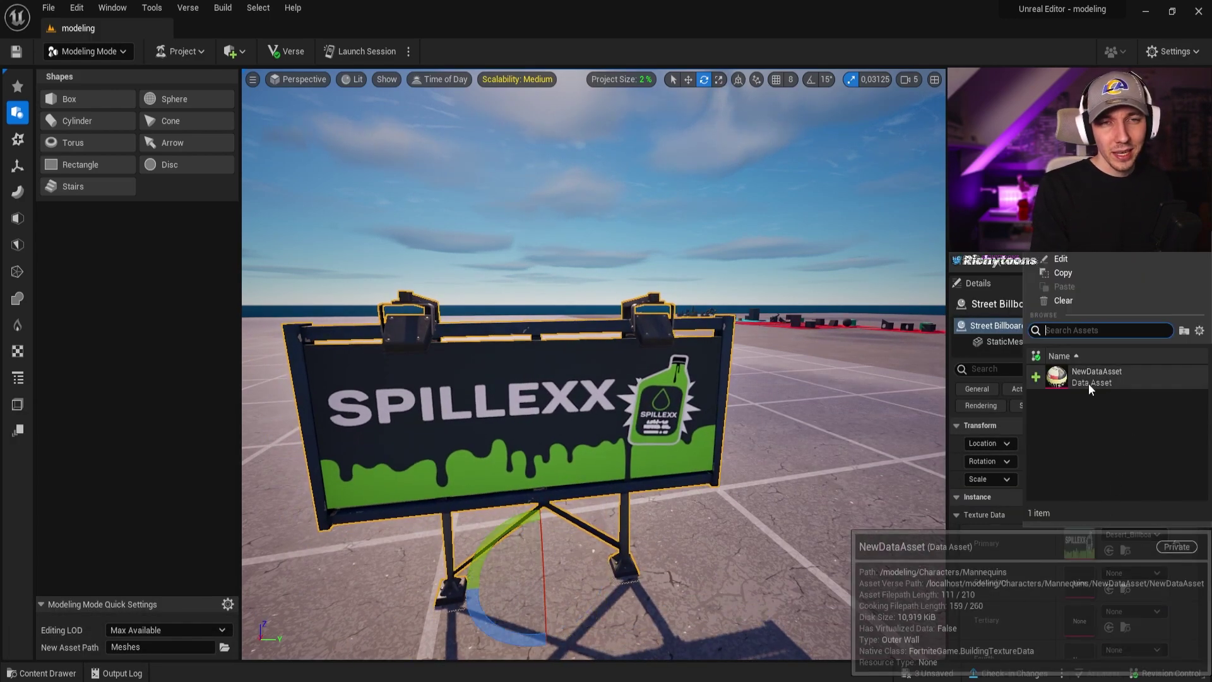
click(1097, 380)
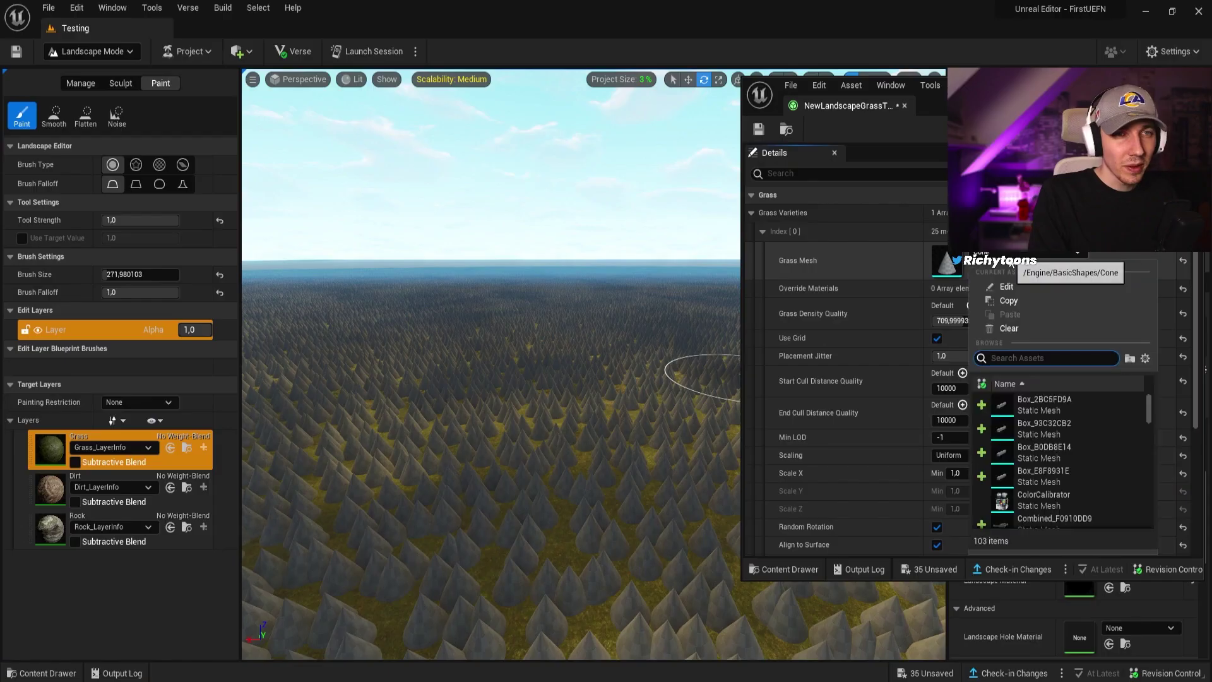
Pick Grass_39E9543F as the Grass Mesh, then bring the camera down to ground level over the grass.
text(ss)
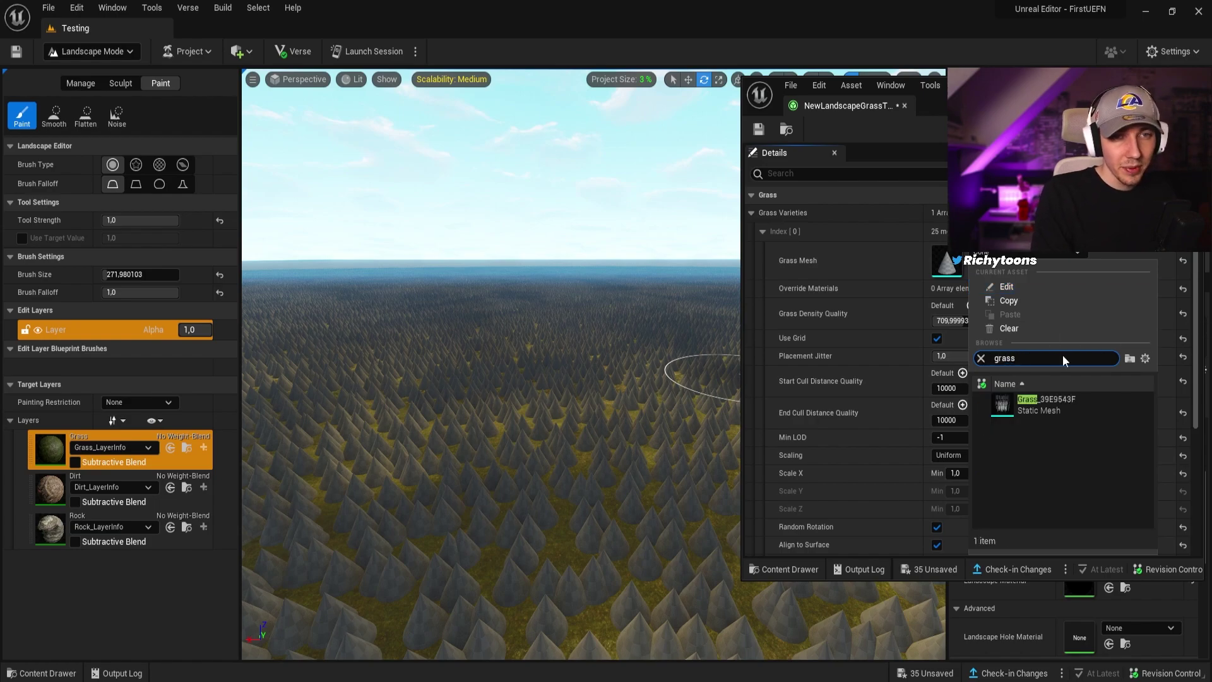
click(1068, 409)
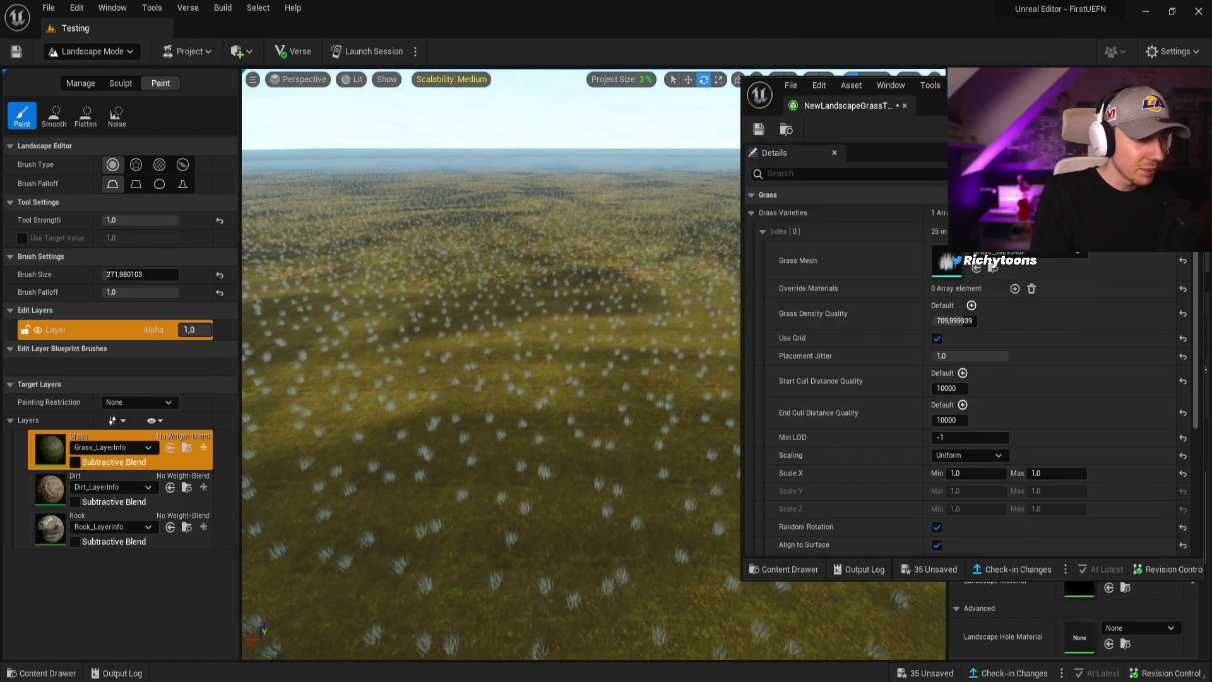
right_drag(493, 367, 493, 328)
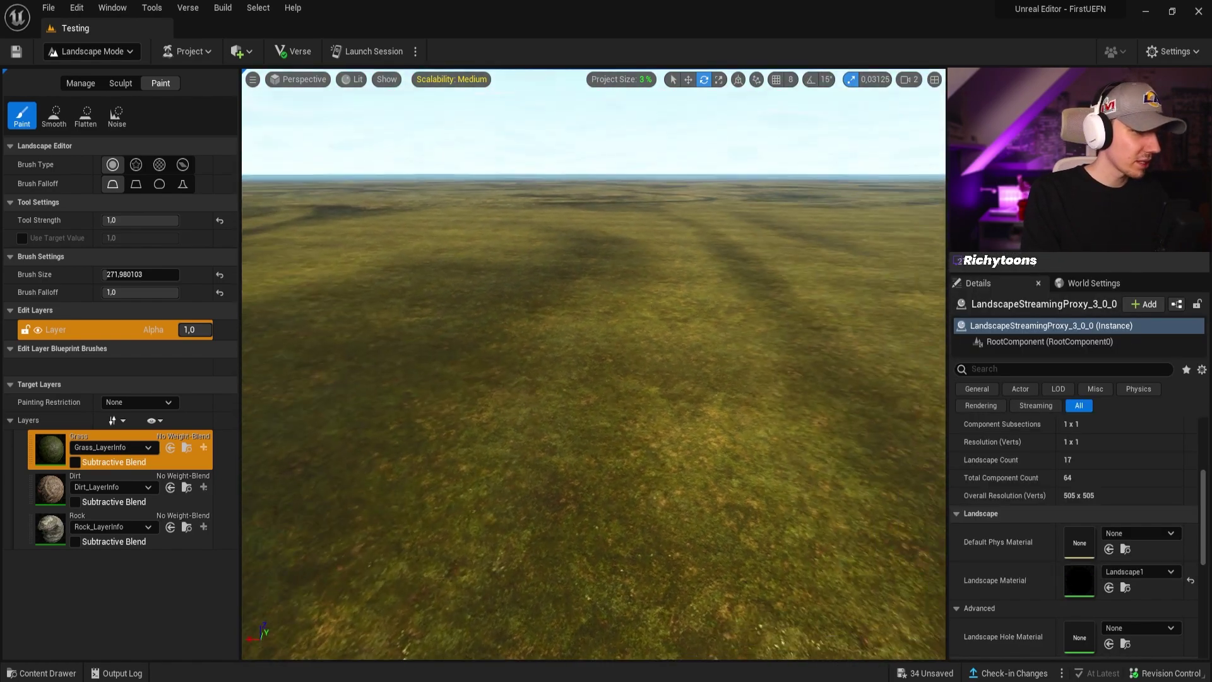
right_drag(593, 366, 594, 354)
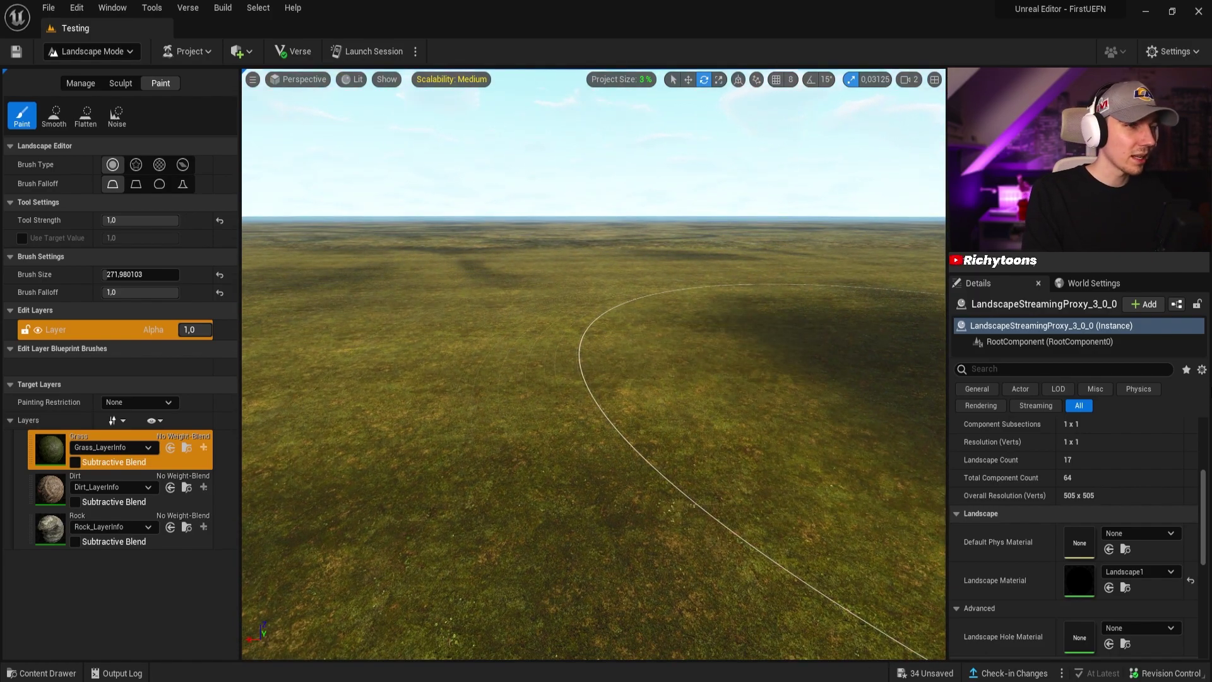